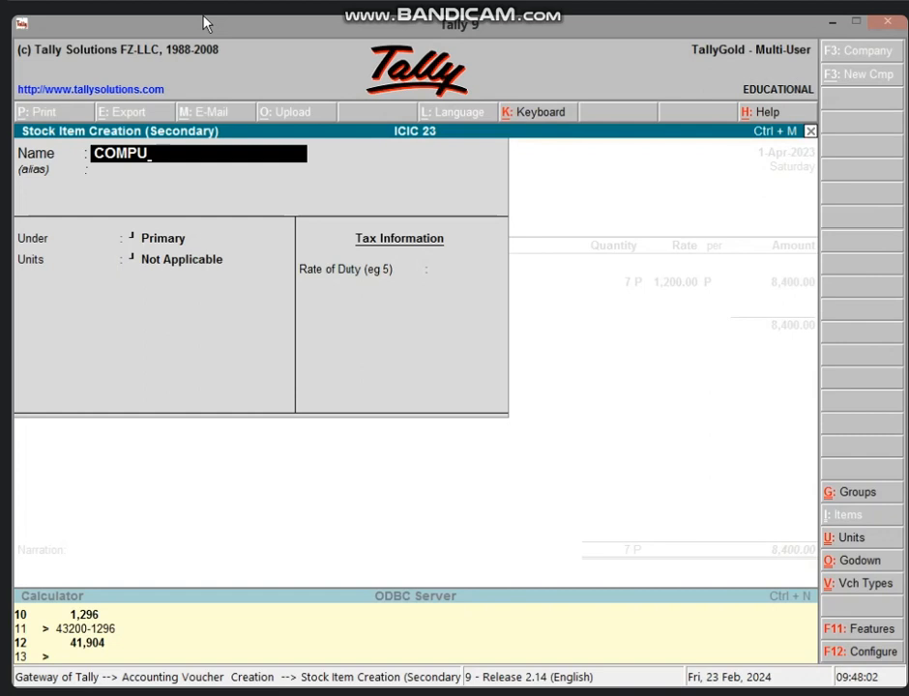
Name the new stock item COMPUTER and create a stock group named COMPUTER under Primary for it
type("TER")
key("Return")
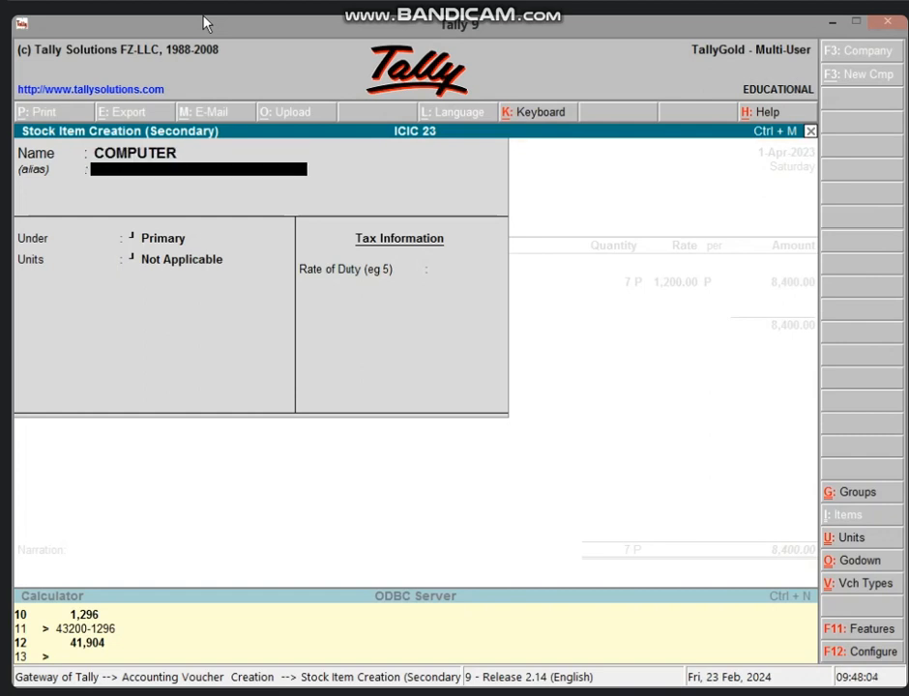
key("Return")
key("alt+c")
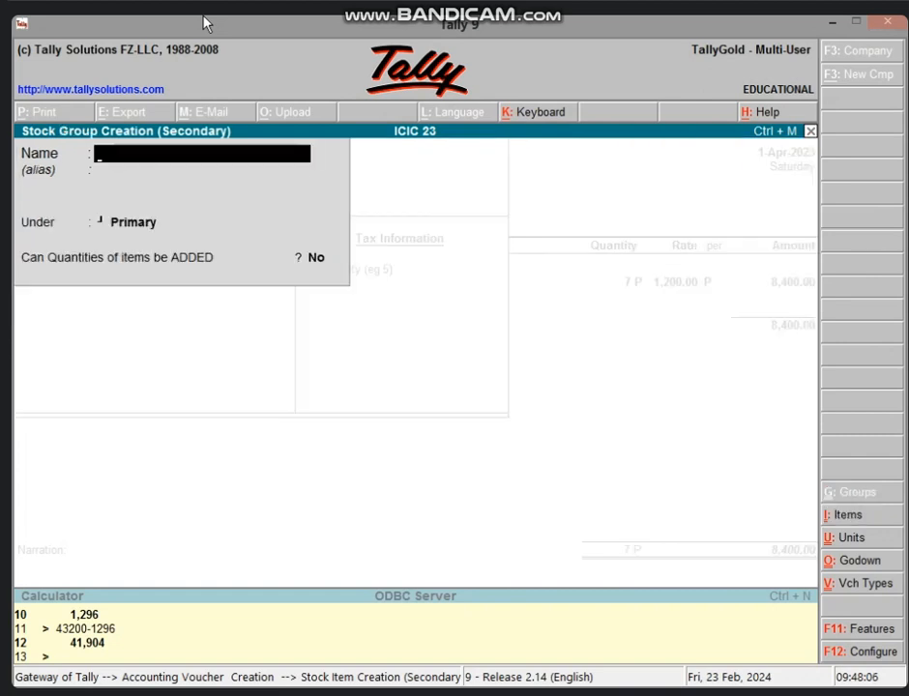
type("COMPUTER")
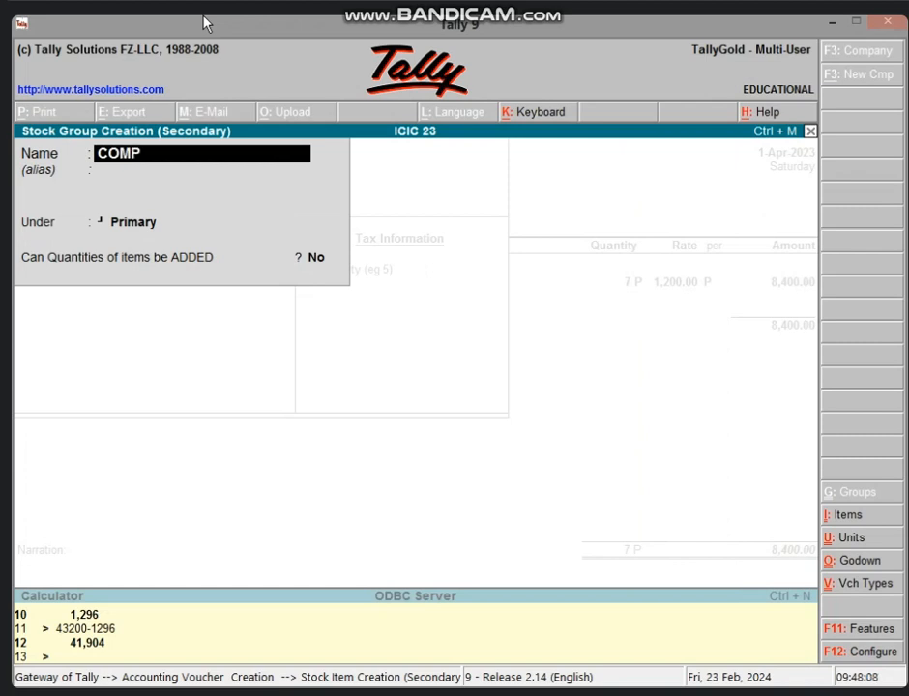
key("Return")
key("Return")
key("Return")
key("Return")
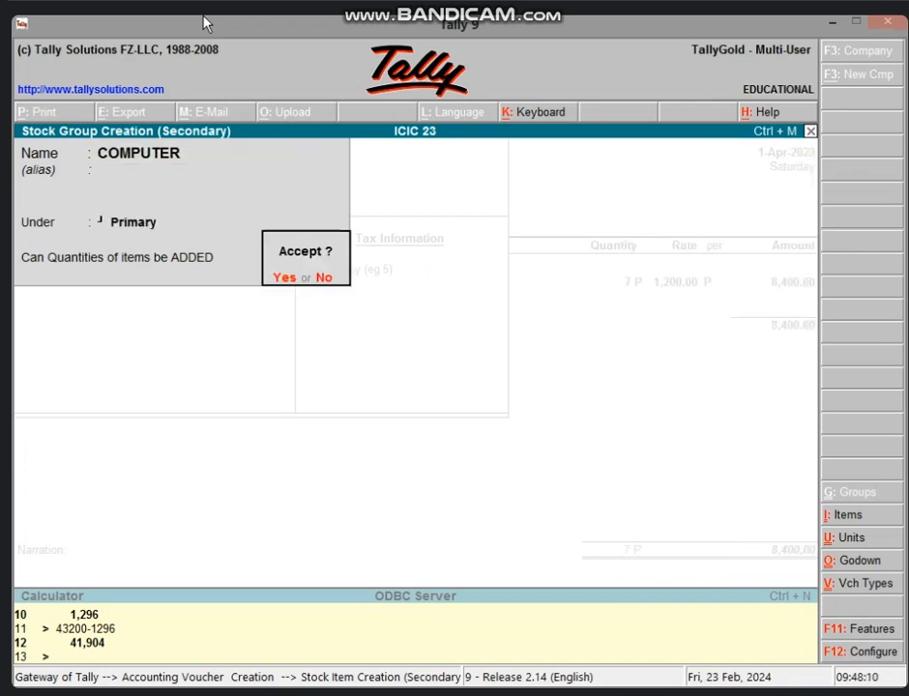
key("Return")
Set the COMPUTER stock item's unit to P, keep the duty rate at 0, and save the item
key("Down")
key("Return")
key("Return")
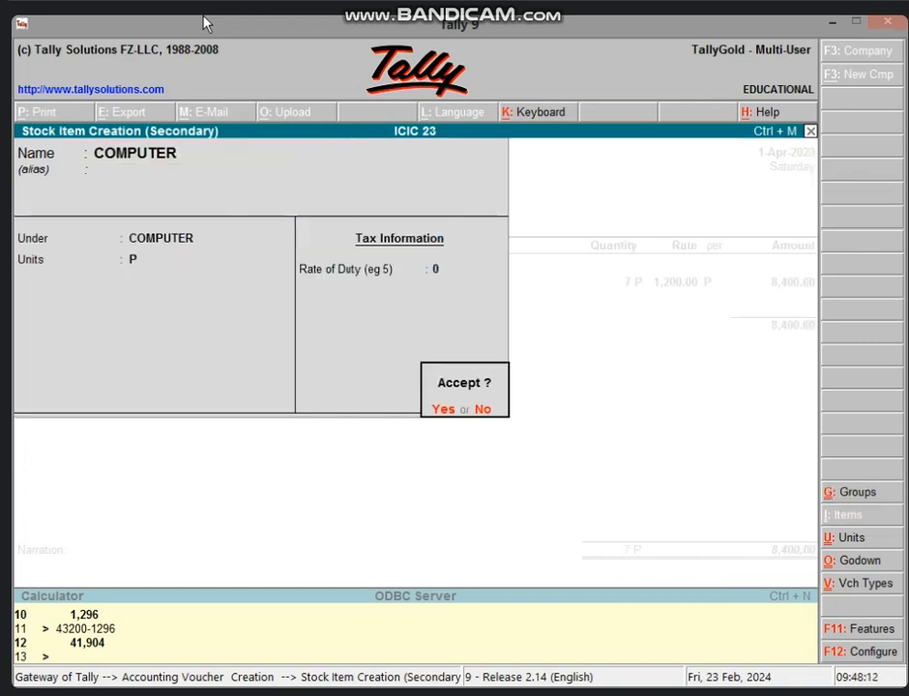
key("Return")
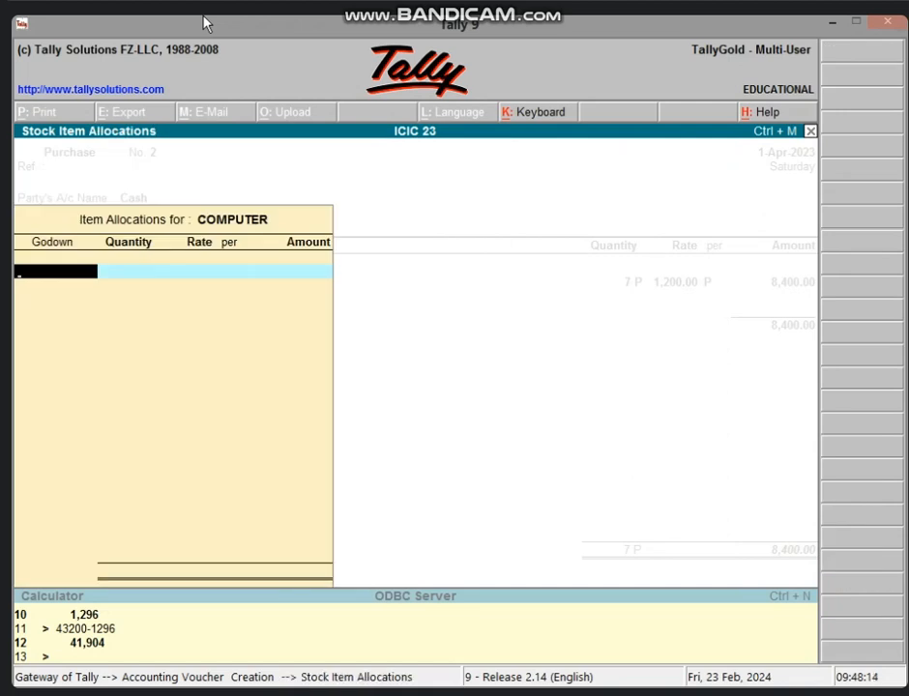
Allocate 5 P of COMPUTER to BANSAL GODOWN at a rate of 16,000
type("B")
key("Return")
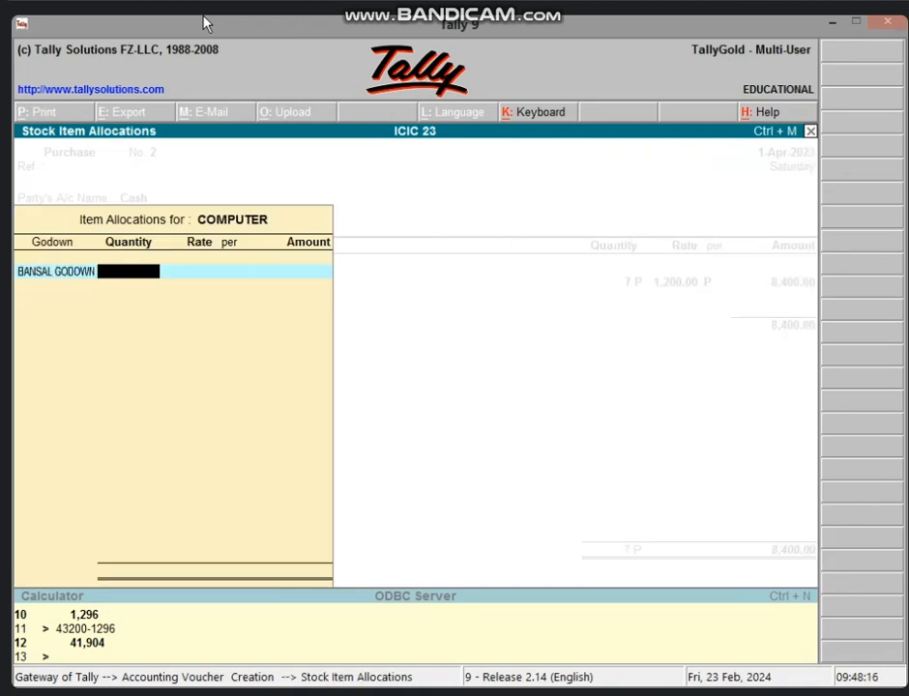
type("5")
key("Return")
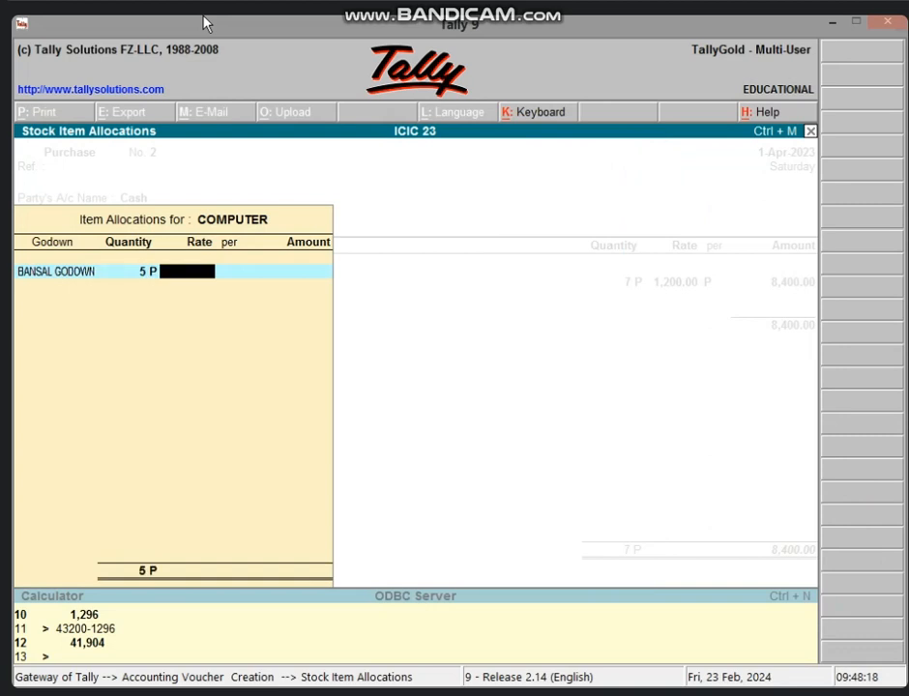
type("16000")
key("Return")
key("Return")
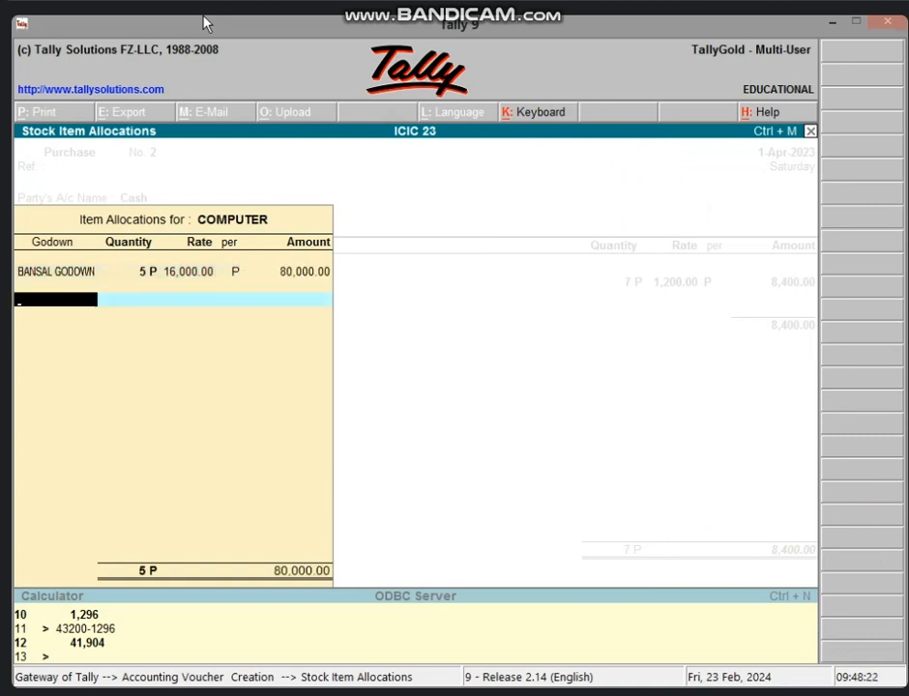
Allocate 3 P of COMPUTER to Main Location at a rate of 16,000 and finish the purchase voucher's item list
type("M")
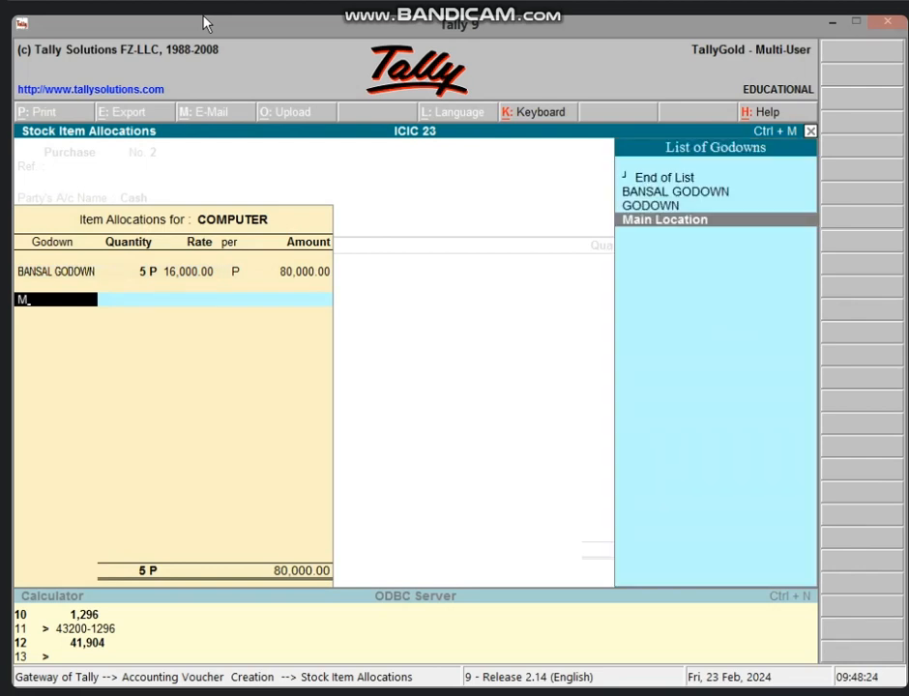
key("Return")
type("3")
key("Return")
key("Return")
key("Return")
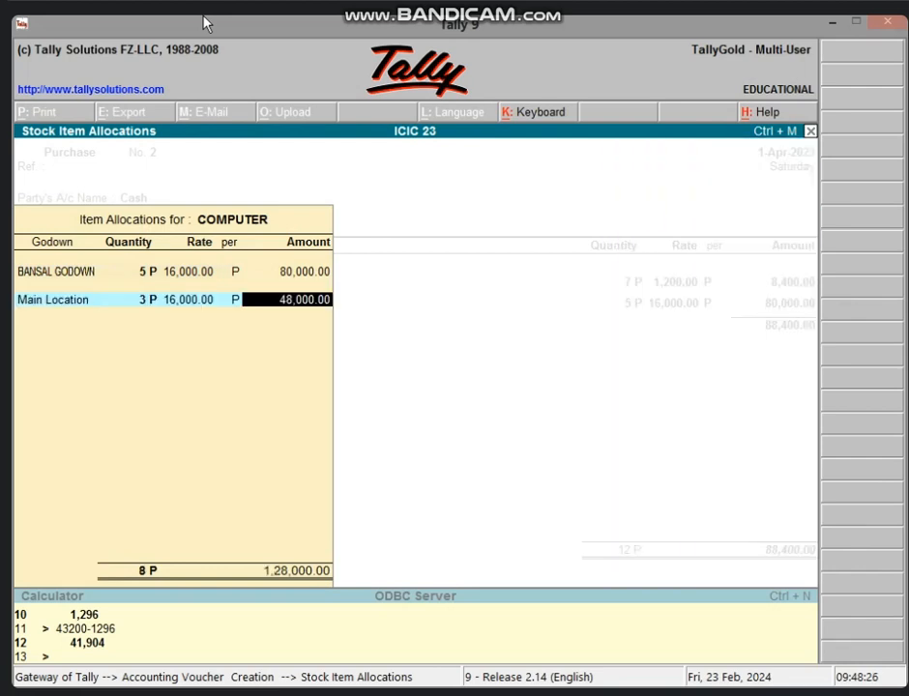
key("Return")
key("Return")
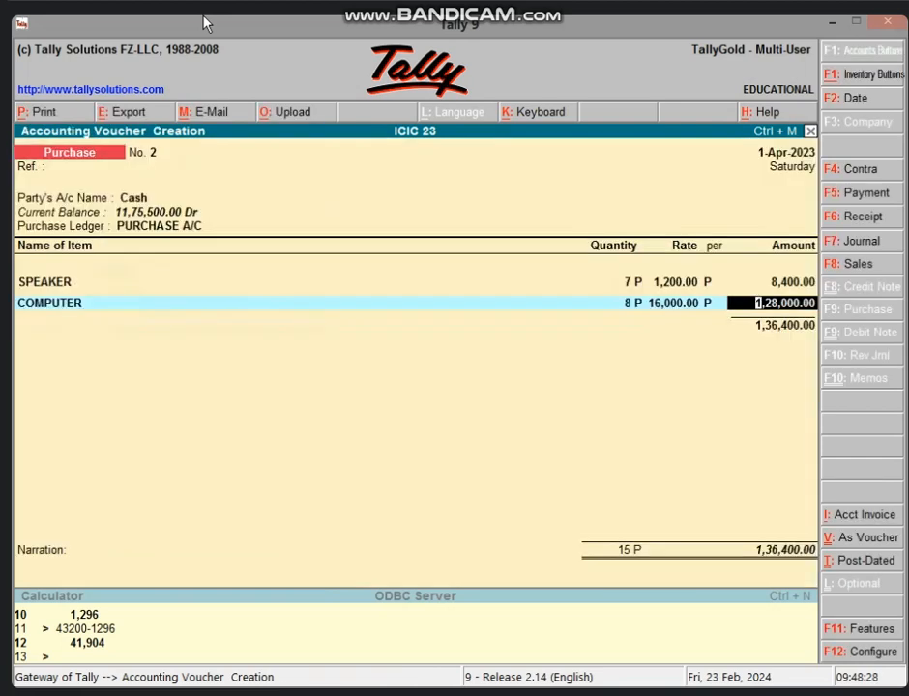
key("Return")
key("Return")
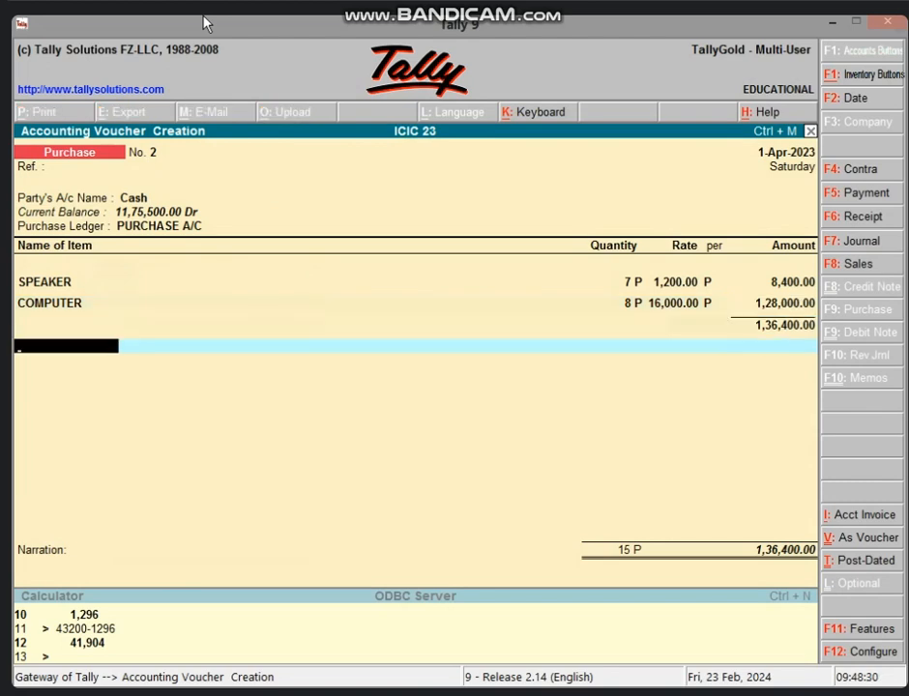
Create a ledger named GST under Duties & Taxes with 7% calculated On Total Sales and add it to the purchase
key("alt+c")
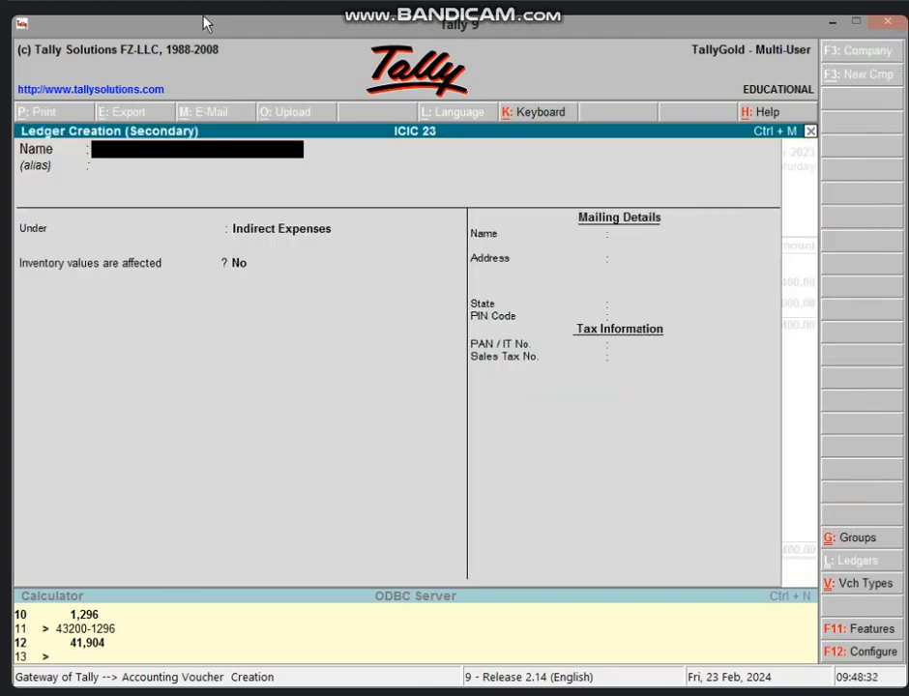
type("GST")
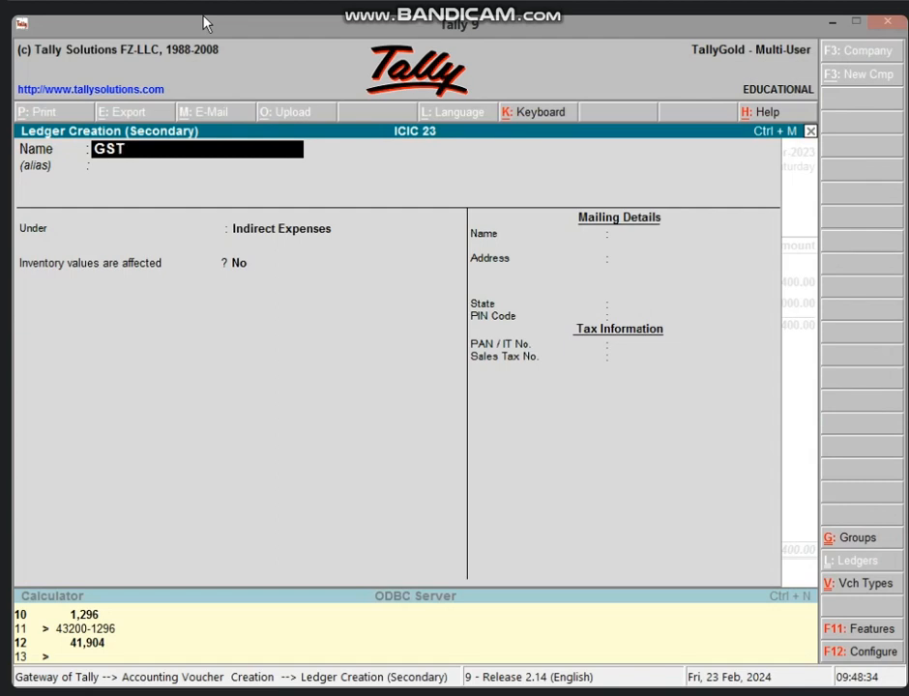
key("Return")
type("du")
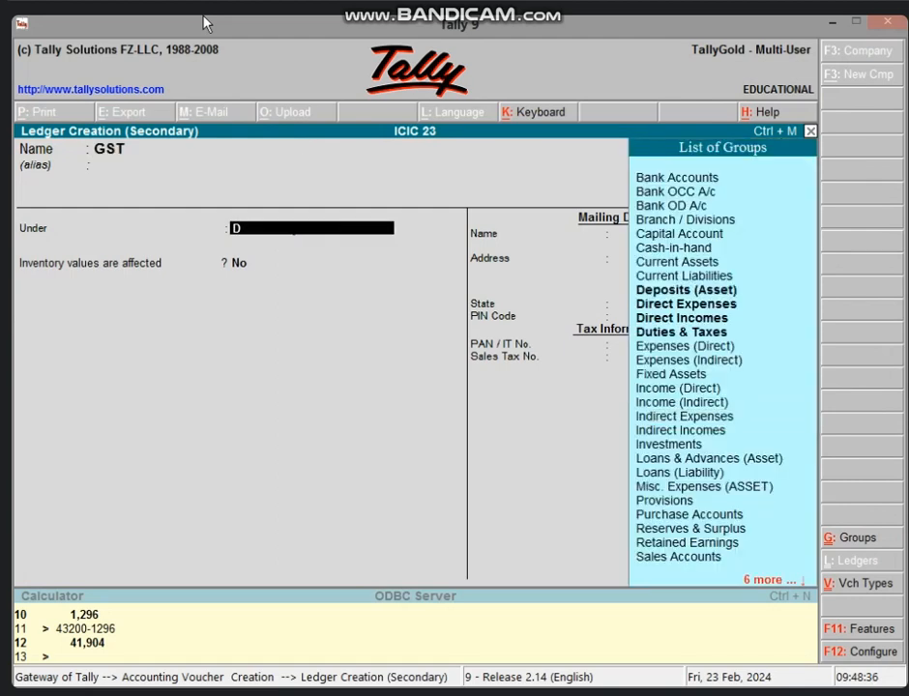
key("Return")
key("Return")
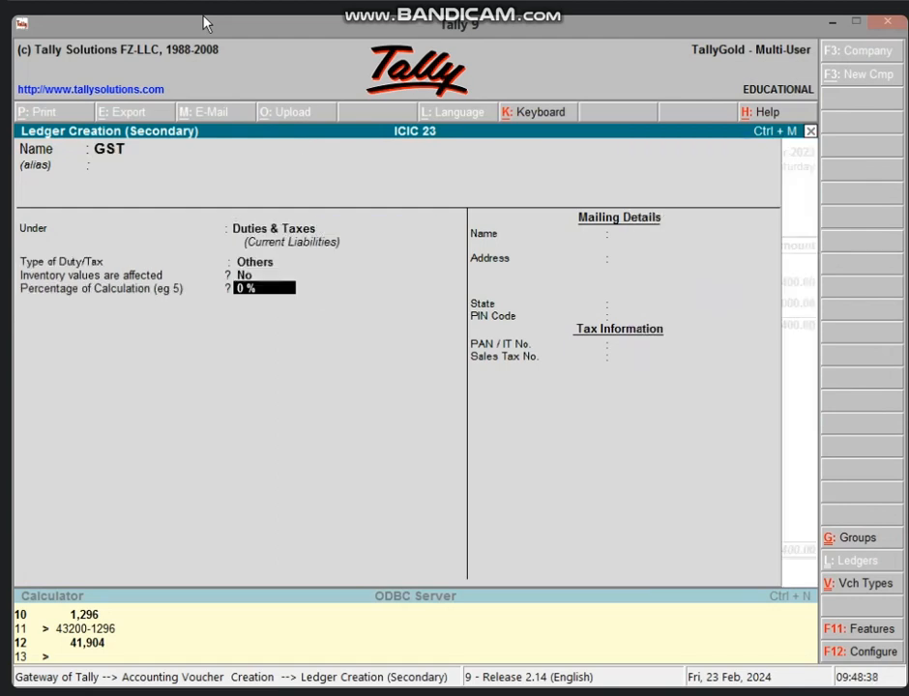
type("7")
key("Return")
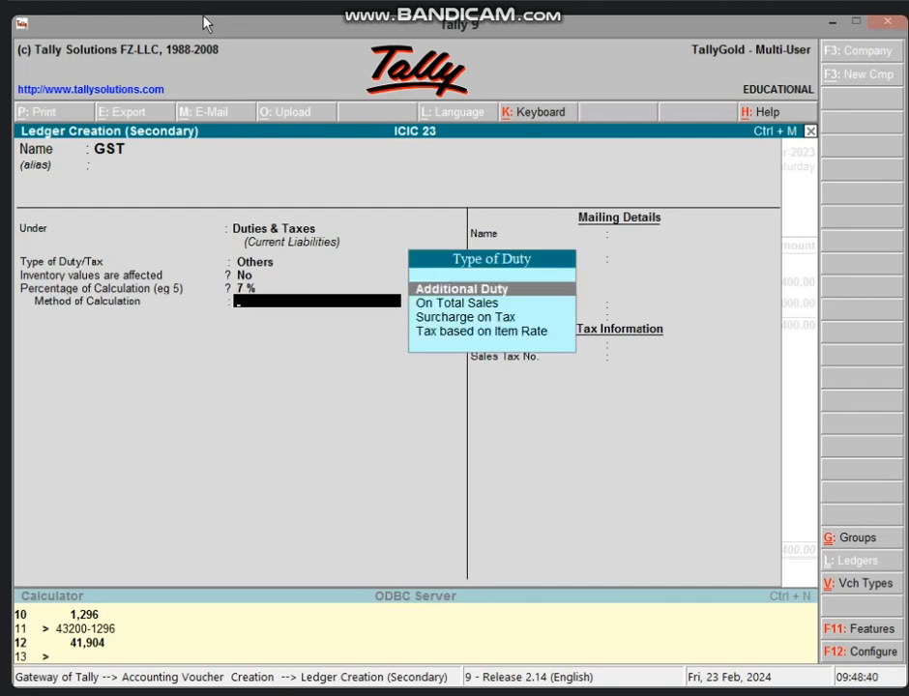
key("Down")
key("Return")
key("Return")
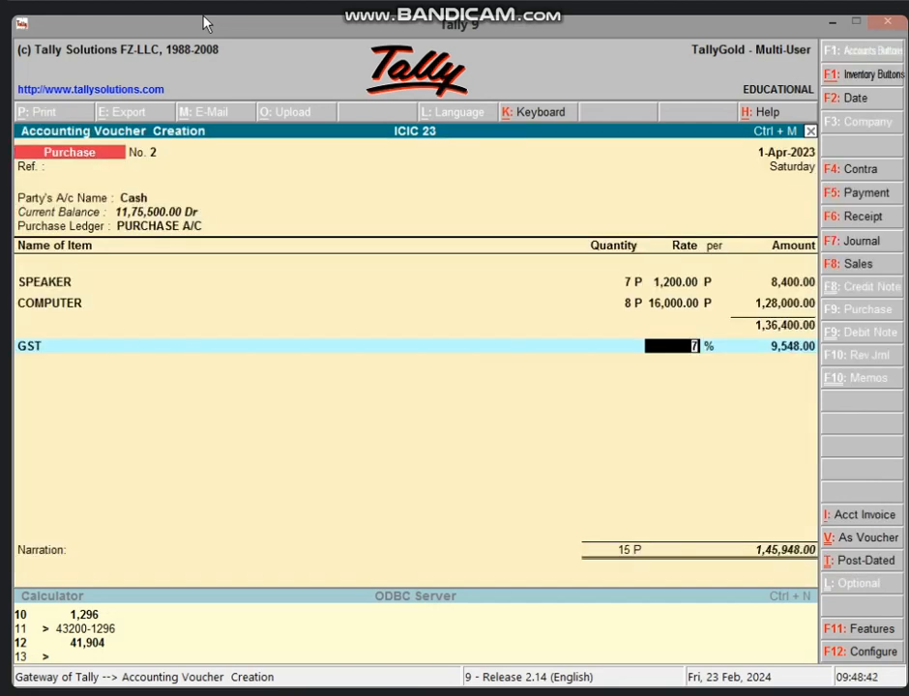
Accept the GST line at 7% and save the purchase voucher without a narration
key("Return")
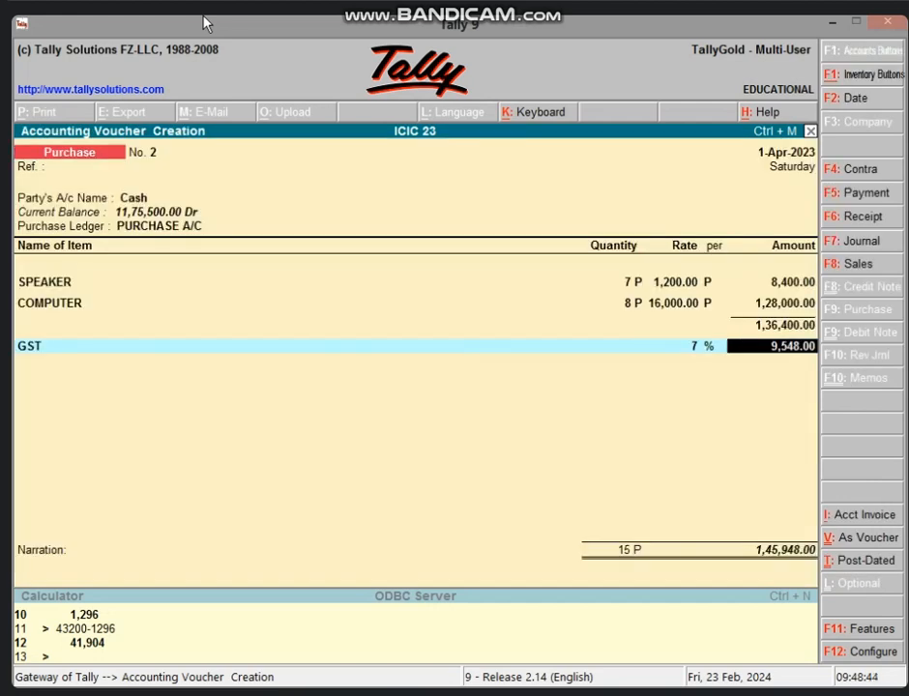
key("Return")
key("Return")
key("Return")
key("Return")
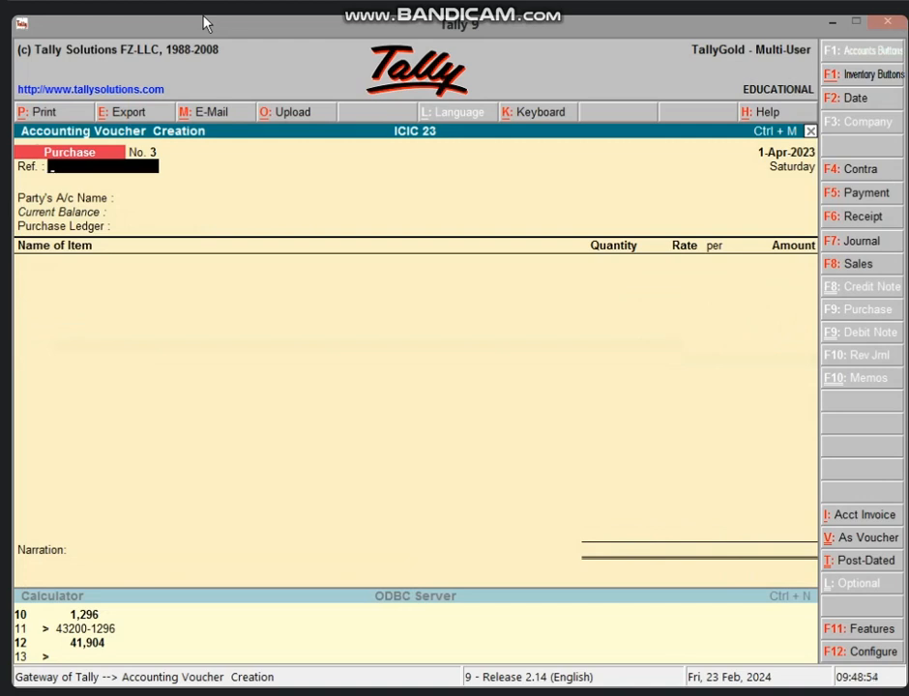
Start a sales entry in voucher mode and debit Cash with 1
left_click(853, 264)
left_click(871, 540)
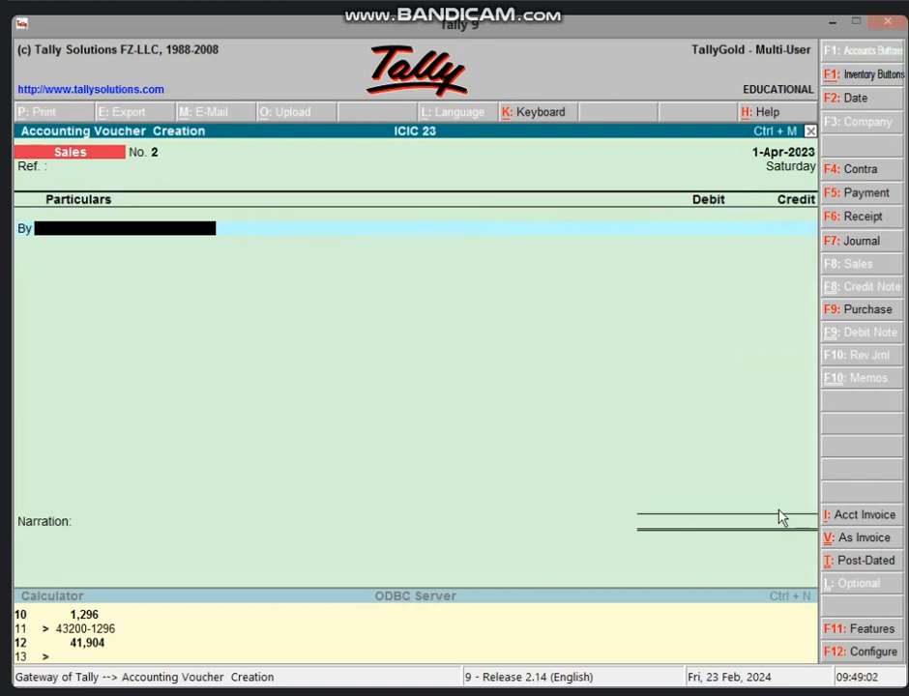
type("C")
key("Return")
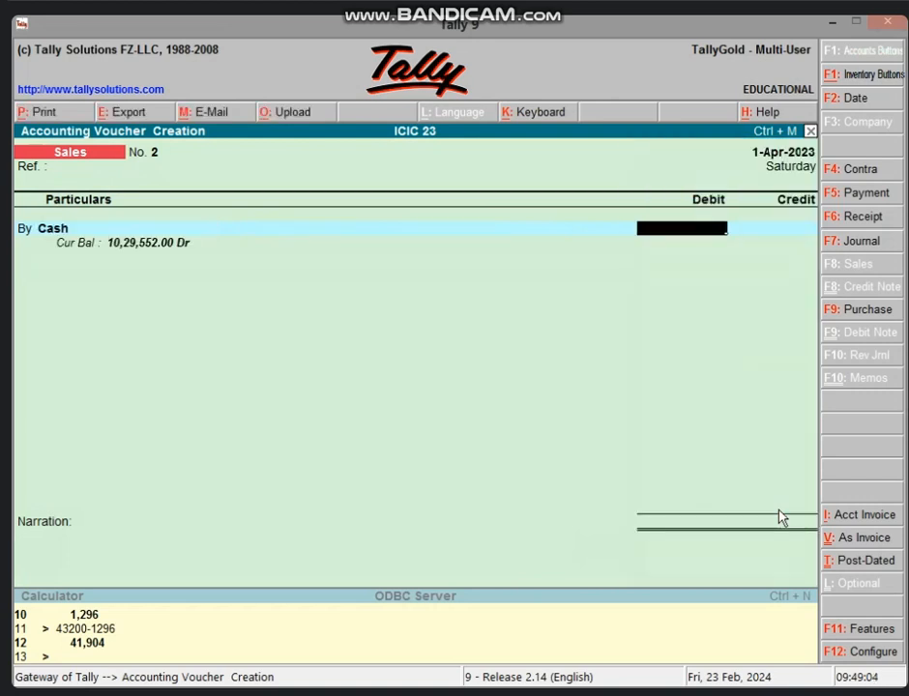
type("1")
key("Return")
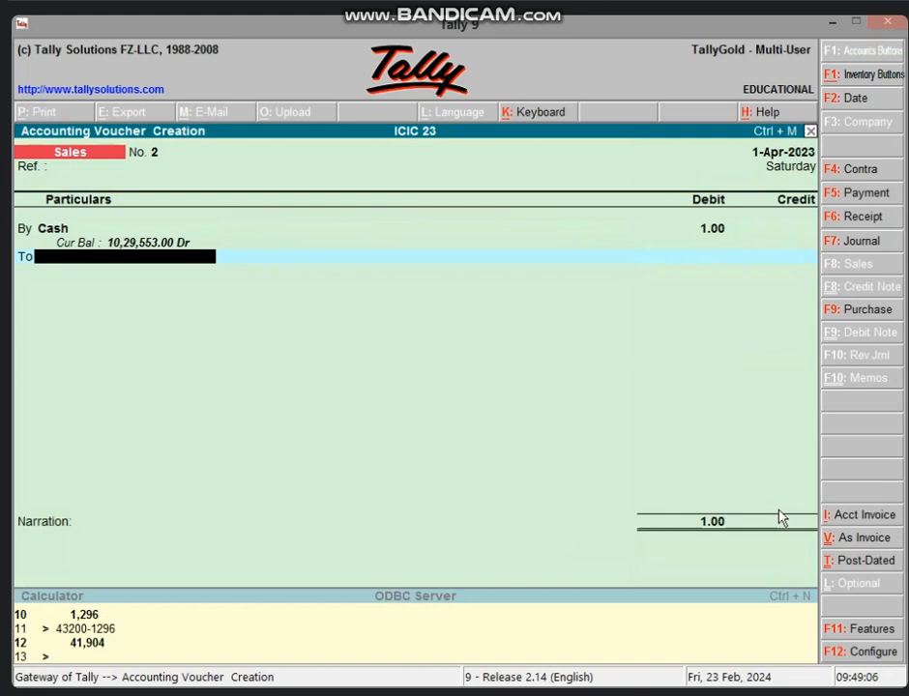
Choose SALES A/C as the ledger to credit in the sales voucher
type("S")
key("Return")
key("Return")
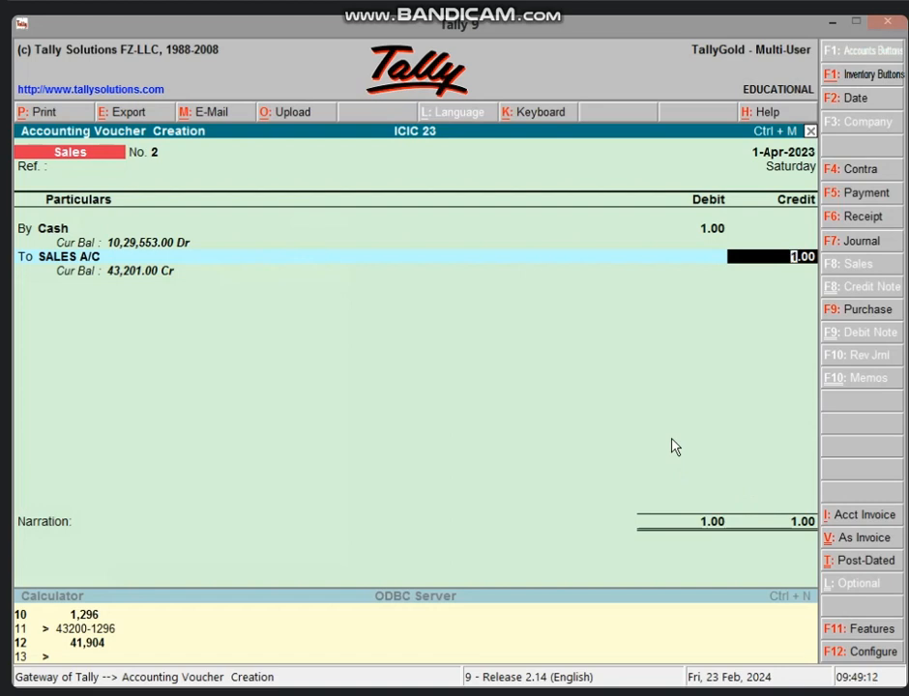
Calculate the 3% discount with 50000*3/100 and the net sales amount with 50000-1500 in the calculator
left_click(274, 654)
type("50000")
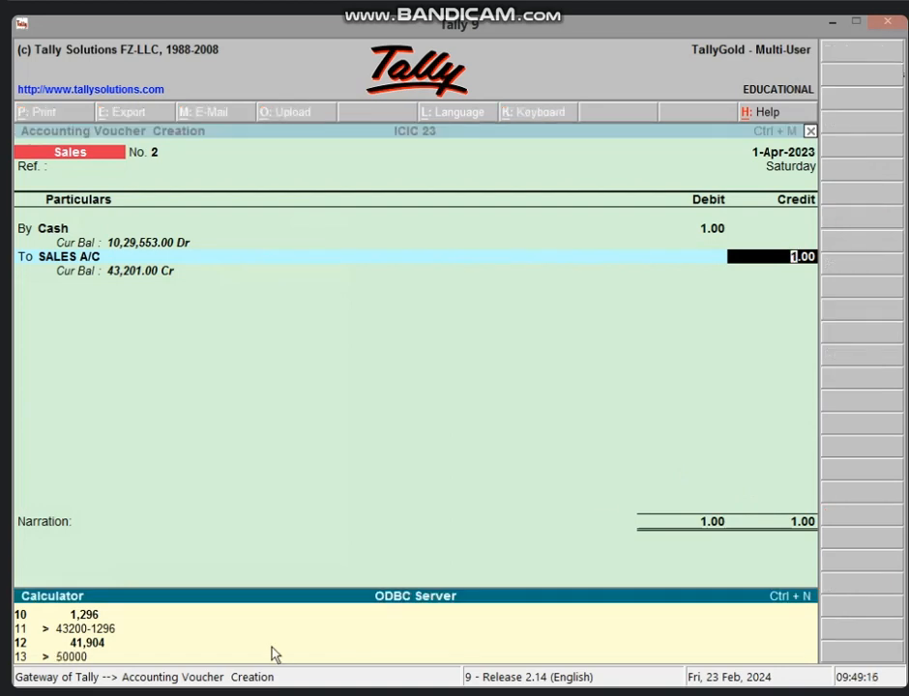
type("*3/100")
key("Return")
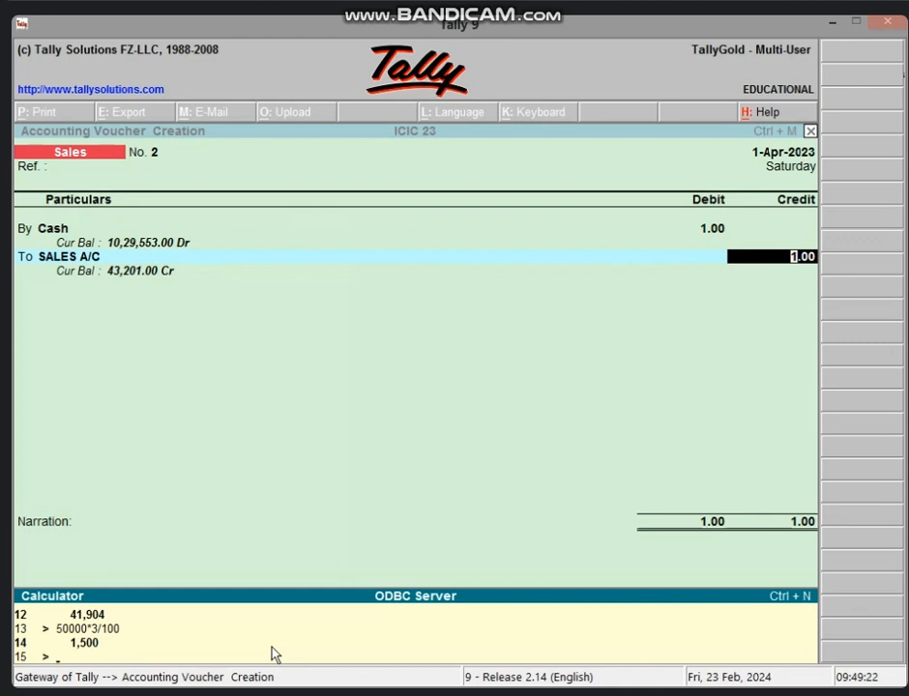
type("50000-1500")
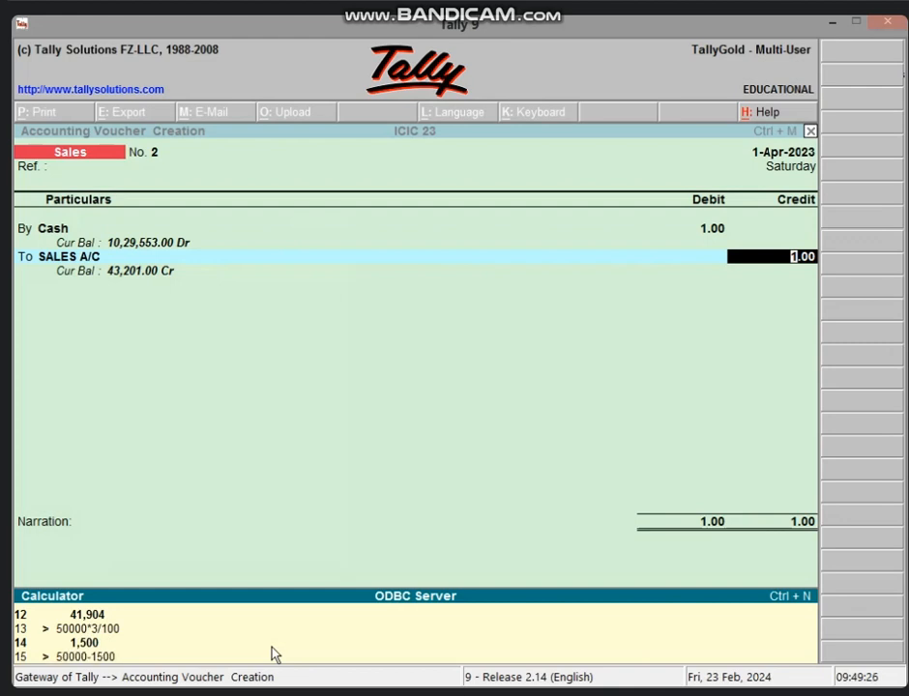
key("Return")
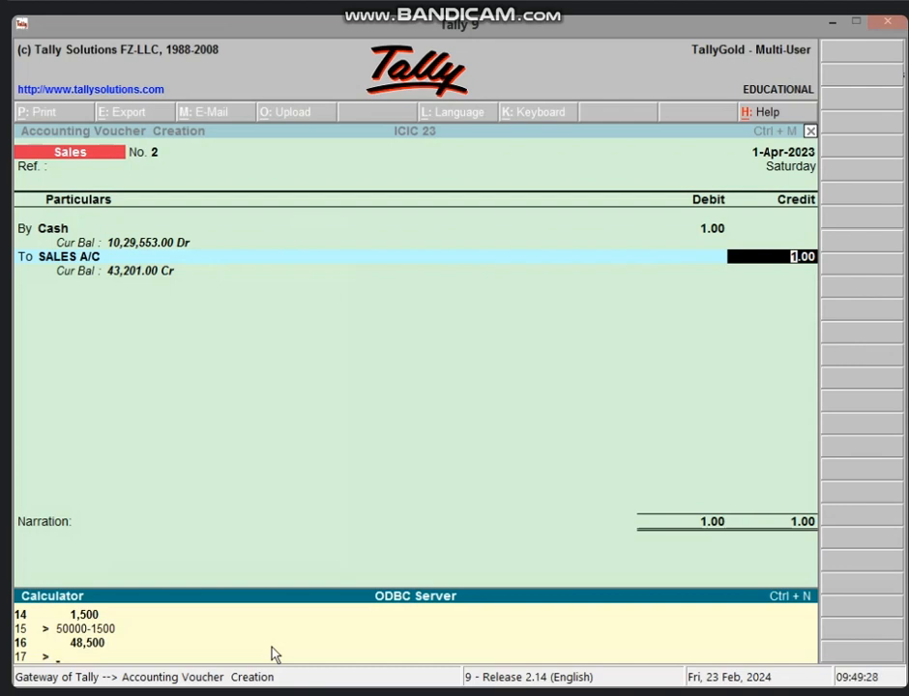
Set the credit amount of SALES A/C to 48,500
left_click(793, 269)
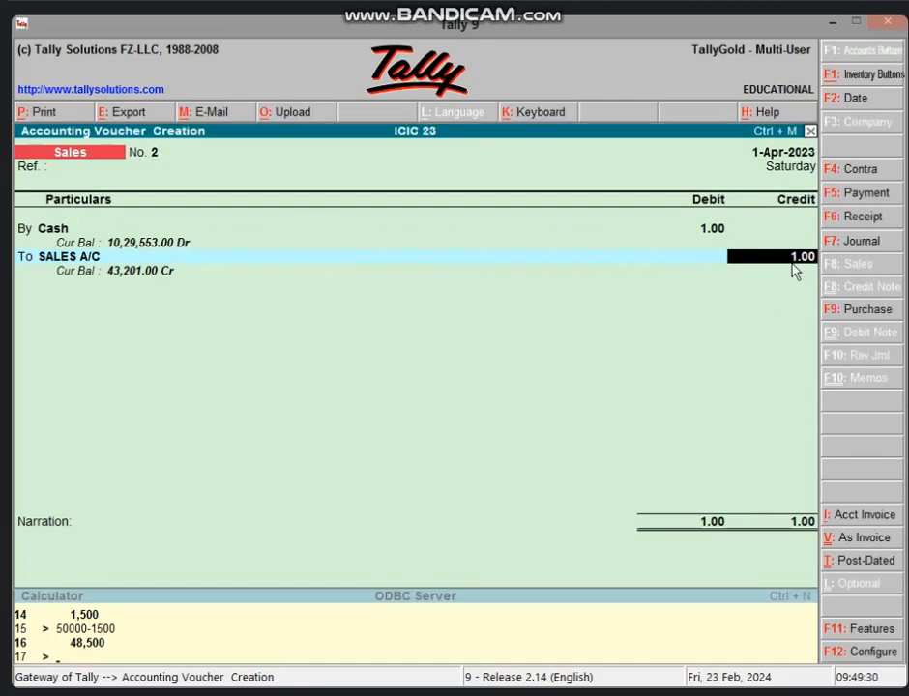
type("48500")
key("Return")
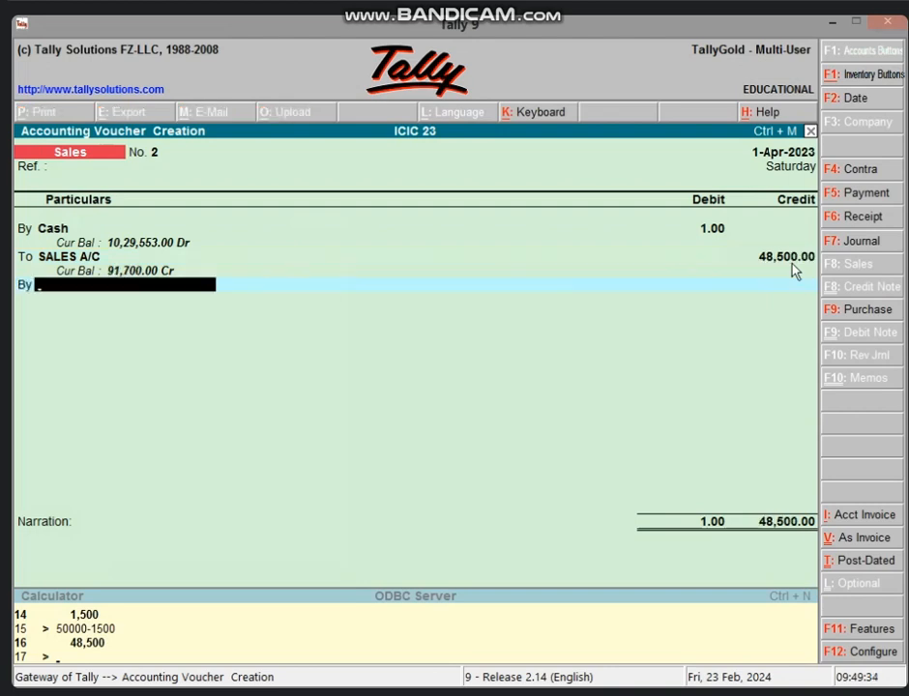
Add DIS. A/C S as a debit line and calculate its 5% discount with 48500*5/100 in the calculator
type("D")
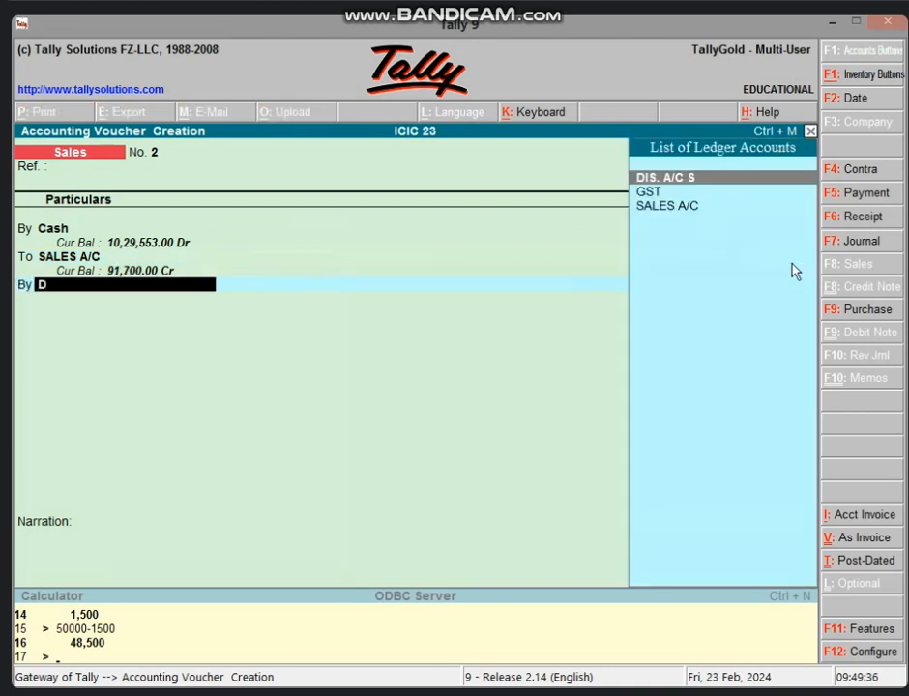
key("Return")
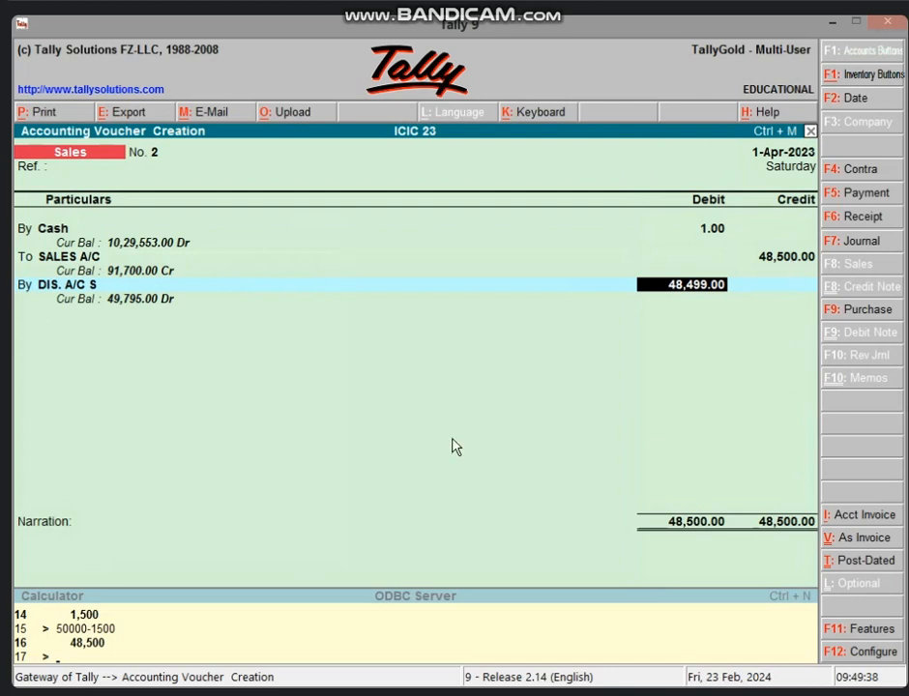
left_click(252, 648)
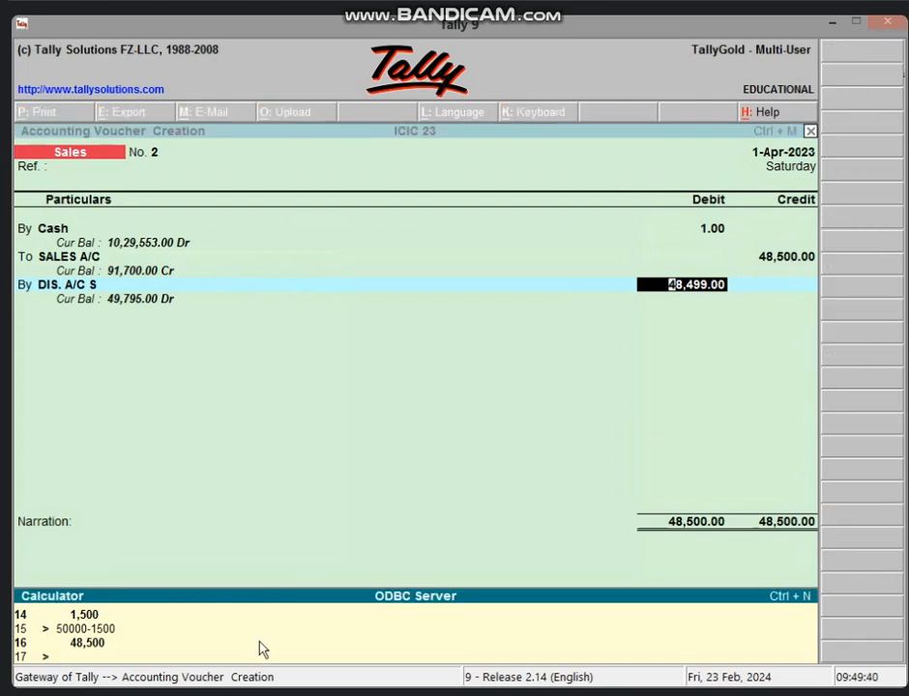
type("48500*5/100")
key("Return")
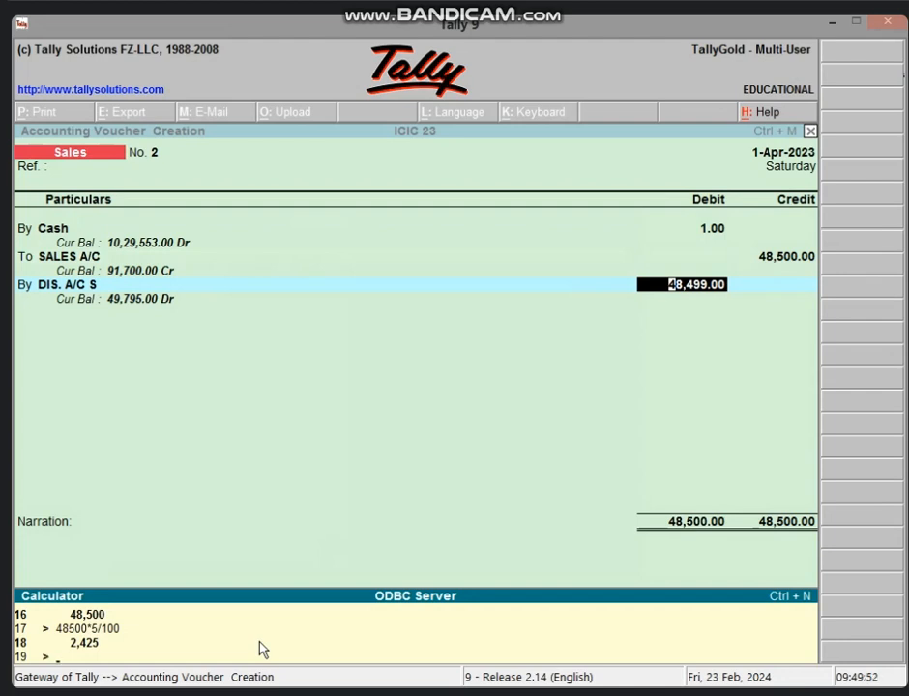
Calculate the net cash amount with 48500-2425 in the calculator and set the Cash debit to 46,075
type("48500-2425")
key("Return")
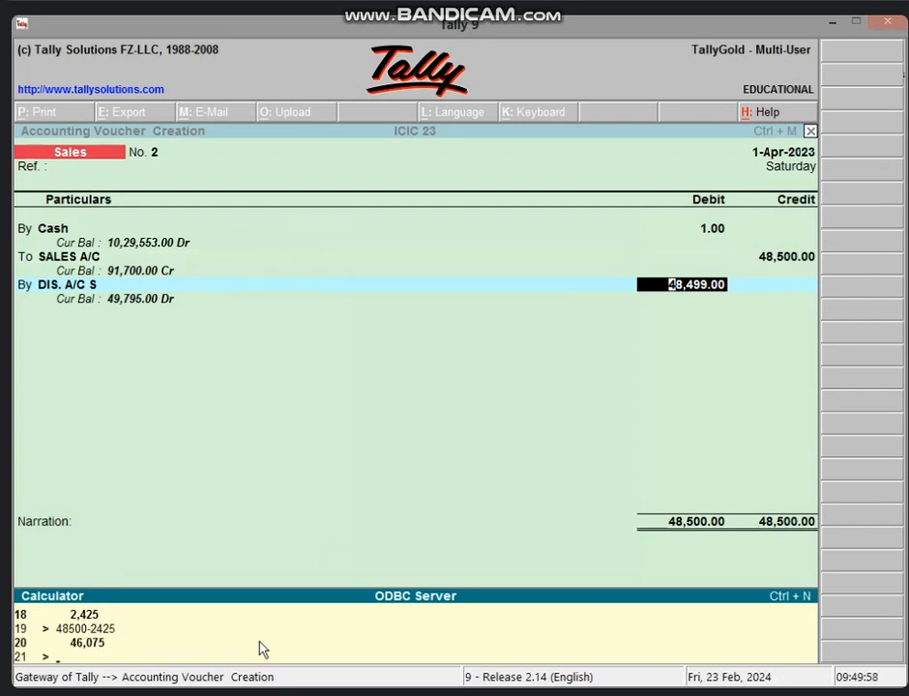
left_click(717, 239)
type("4")
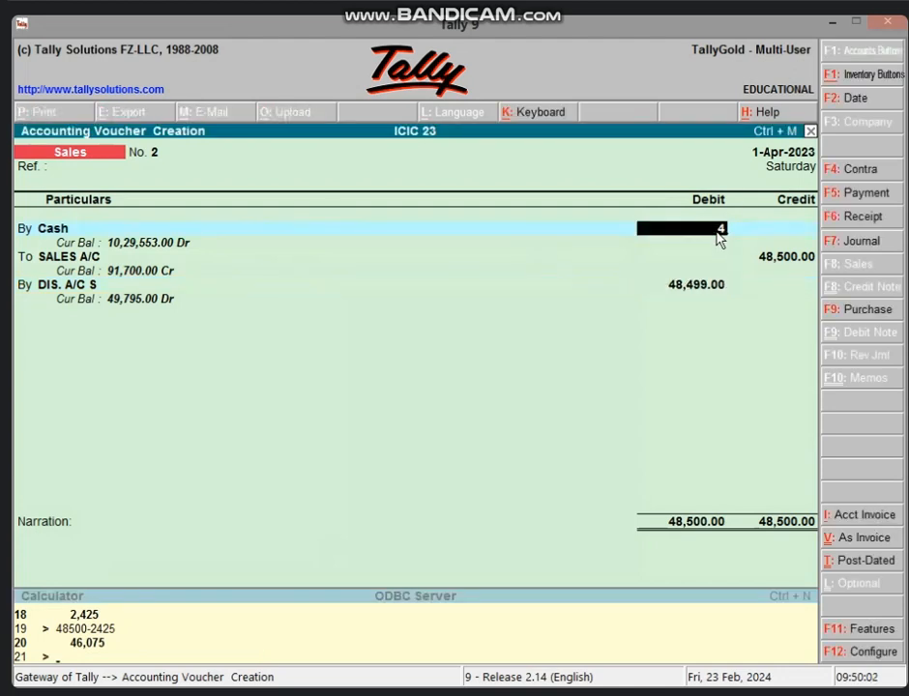
type("6,075")
key("Return")
key("Return")
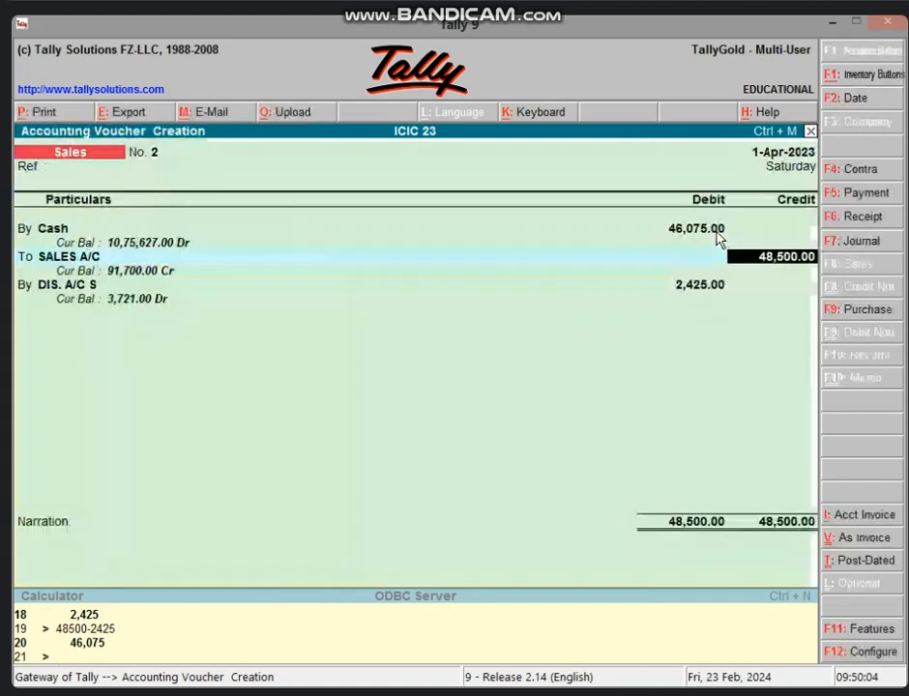
Accept the 48,500 SALES A/C credit and the 2,425 DIS. A/C S debit, and save the sales voucher without a narration
key("Return")
key("Return")
key("Return")
key("Return")
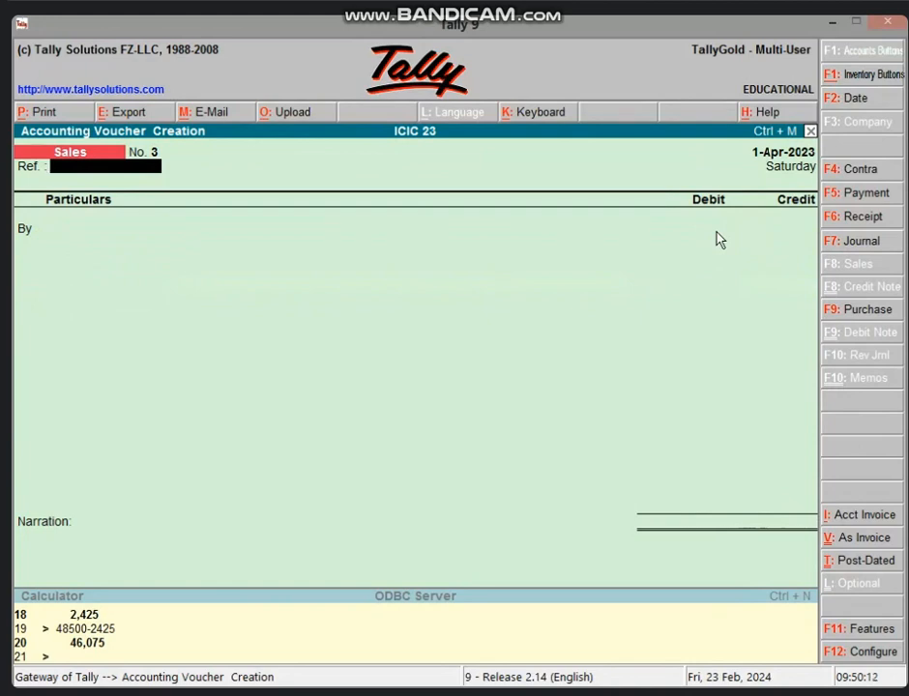
Create a ledger named CHEQUE IN HAND A/C under Cash-in-hand for the debit line of the new sales voucher
key("Return")
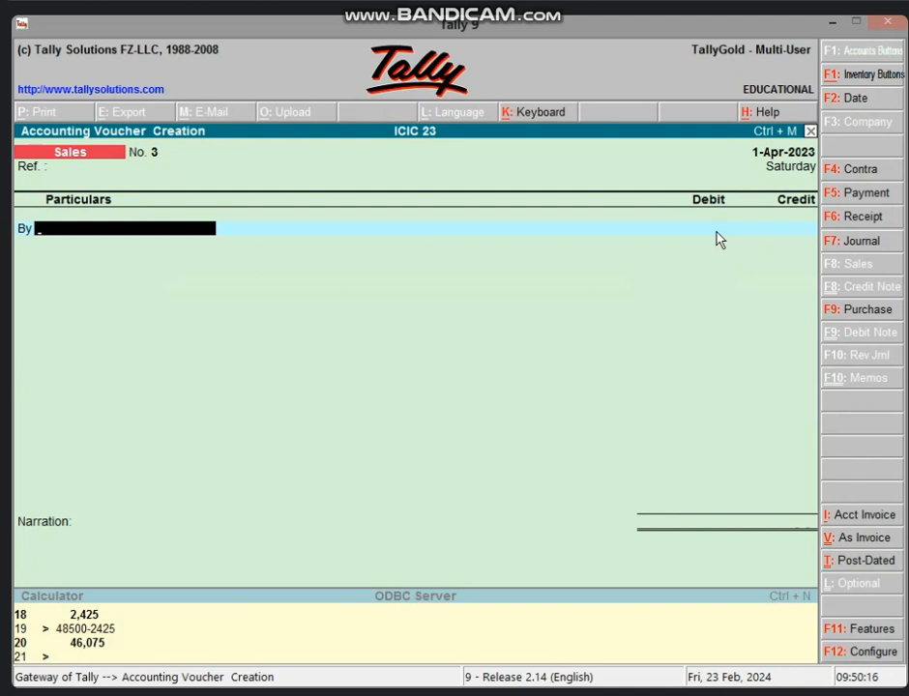
key("alt+c")
type("CHEQ")
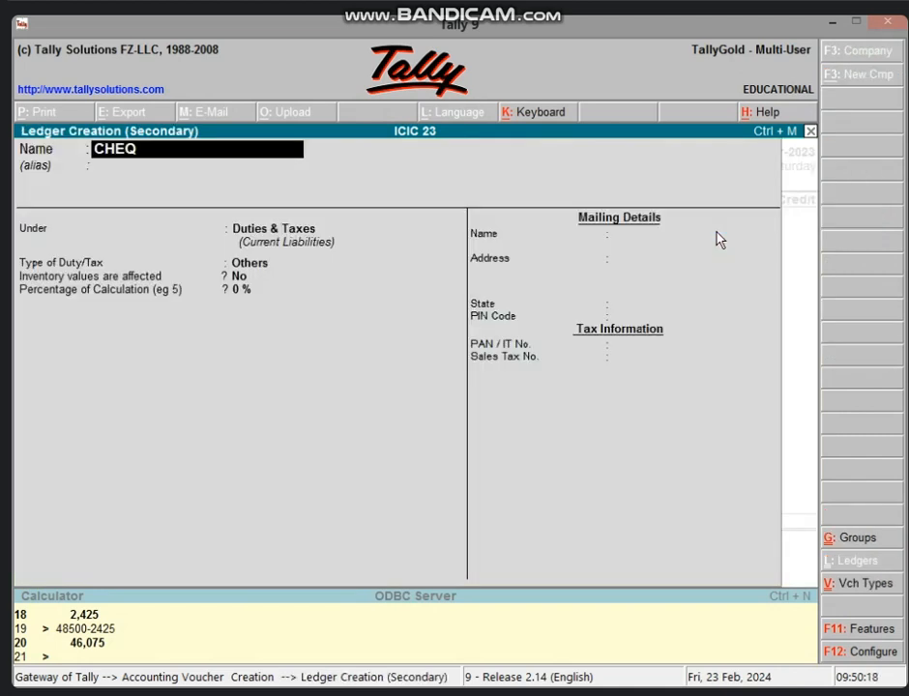
type("UE IN HAND A/C")
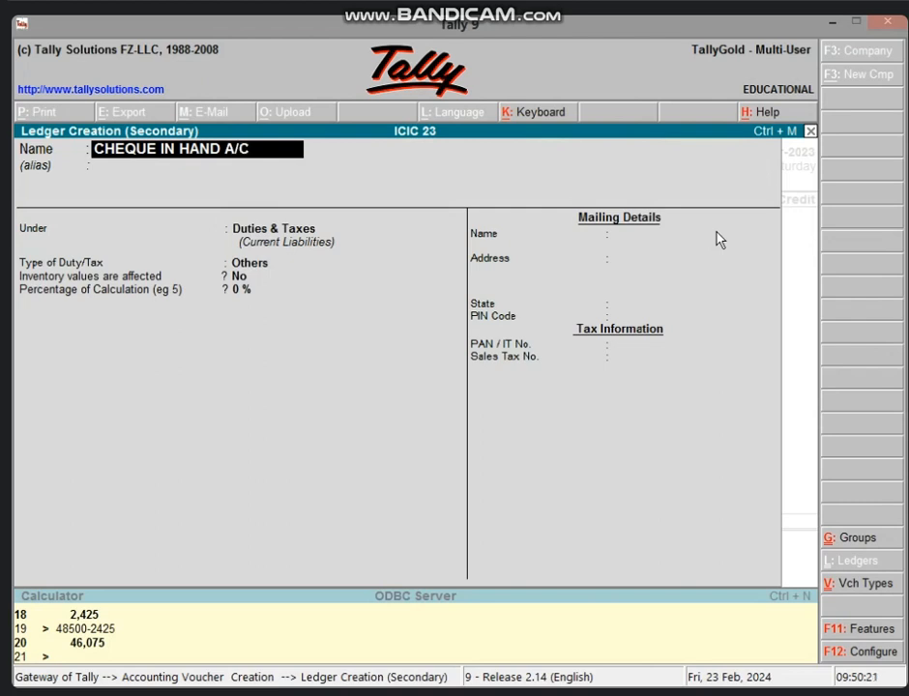
key("Return")
key("Return")
type("CAS")
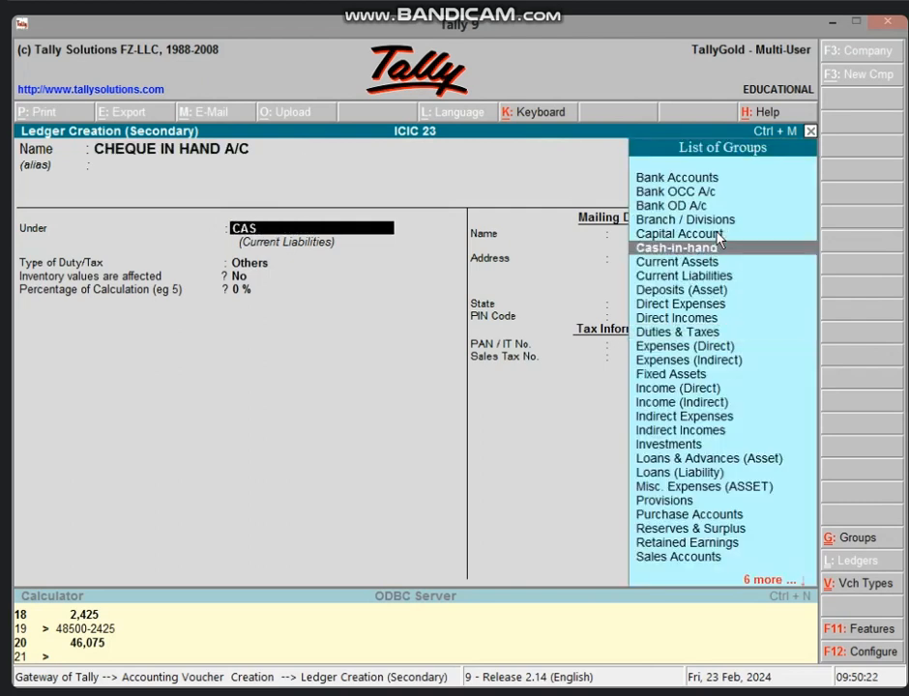
key("Return")
key("Return")
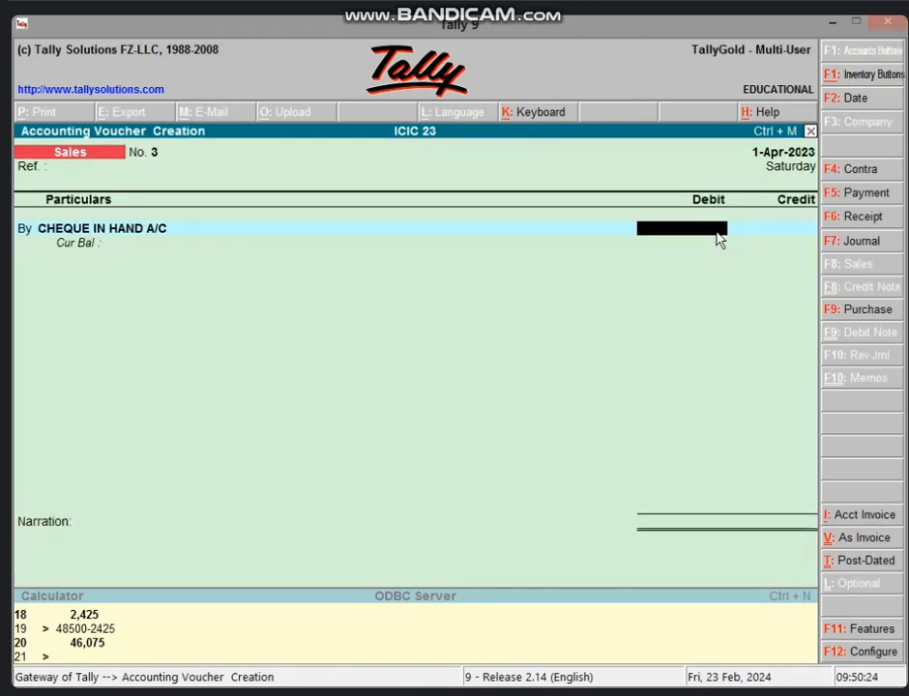
Debit CHEQUE IN HAND A/C with 25,000, credit SALES A/C with the same amount, and save the sales voucher
type("25000")
key("Return")
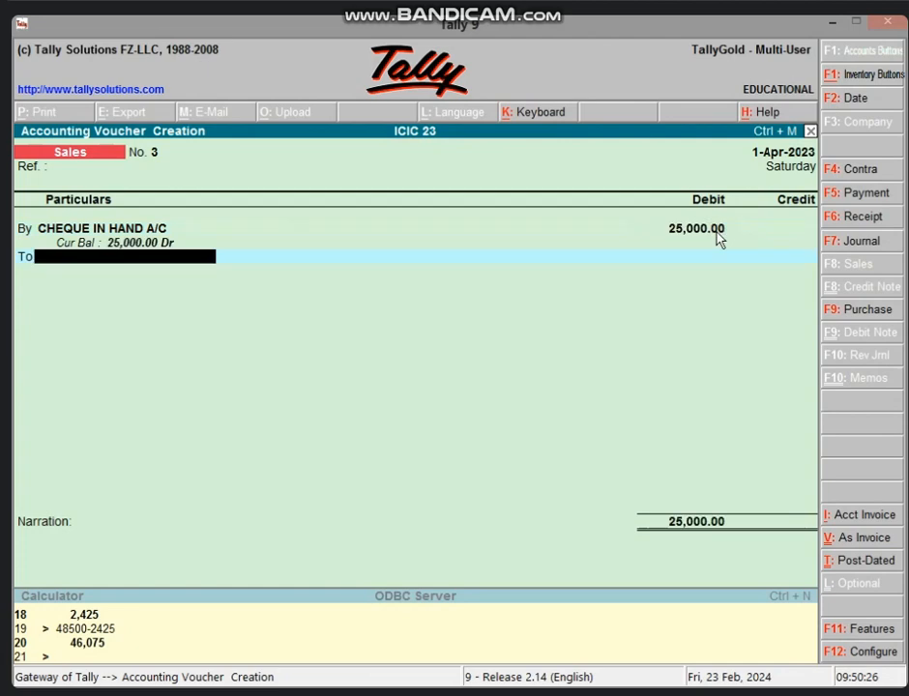
key("Return")
key("Return")
key("Return")
key("Return")
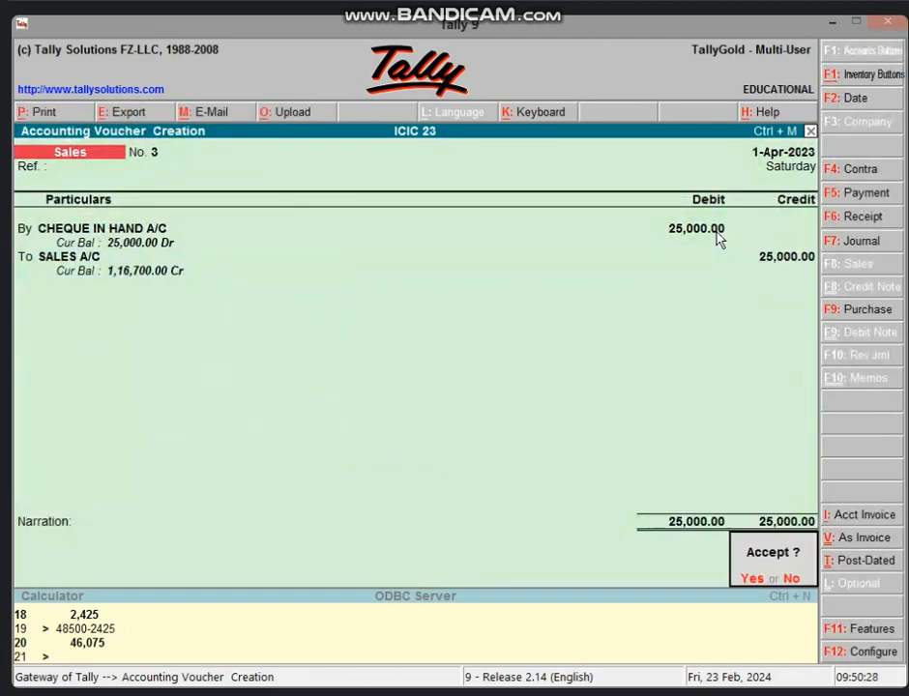
key("Return")
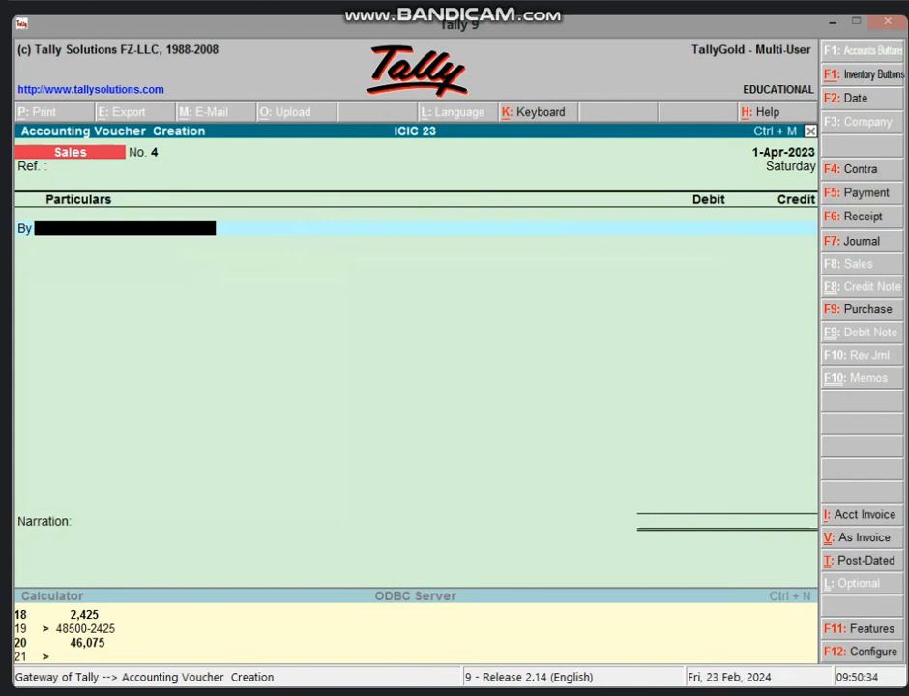
Start a contra voucher and credit CHEQUE IN HAND A/C with 25,000
left_click(864, 176)
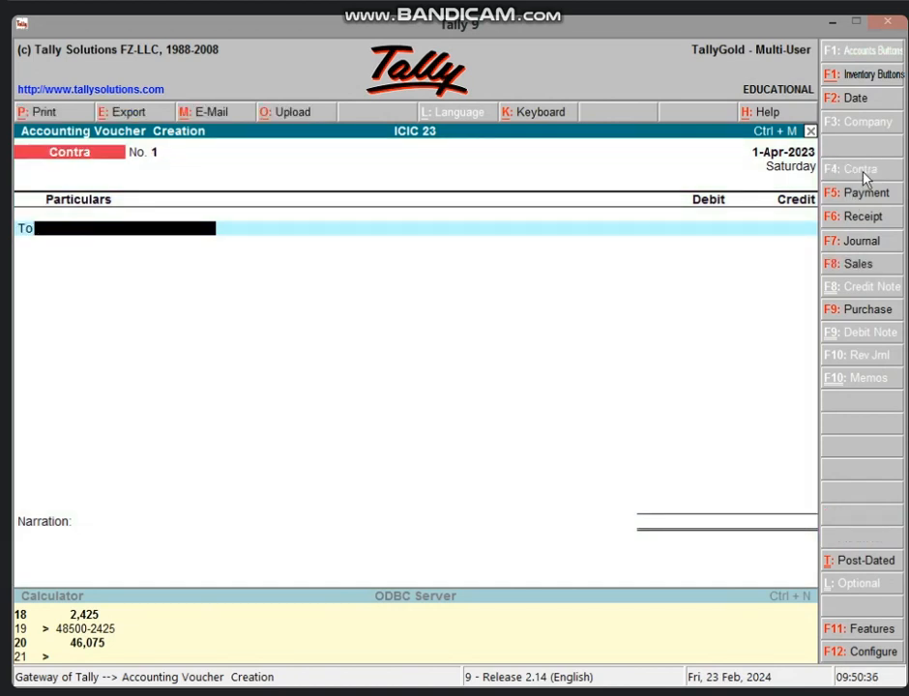
type("C")
key("Down")
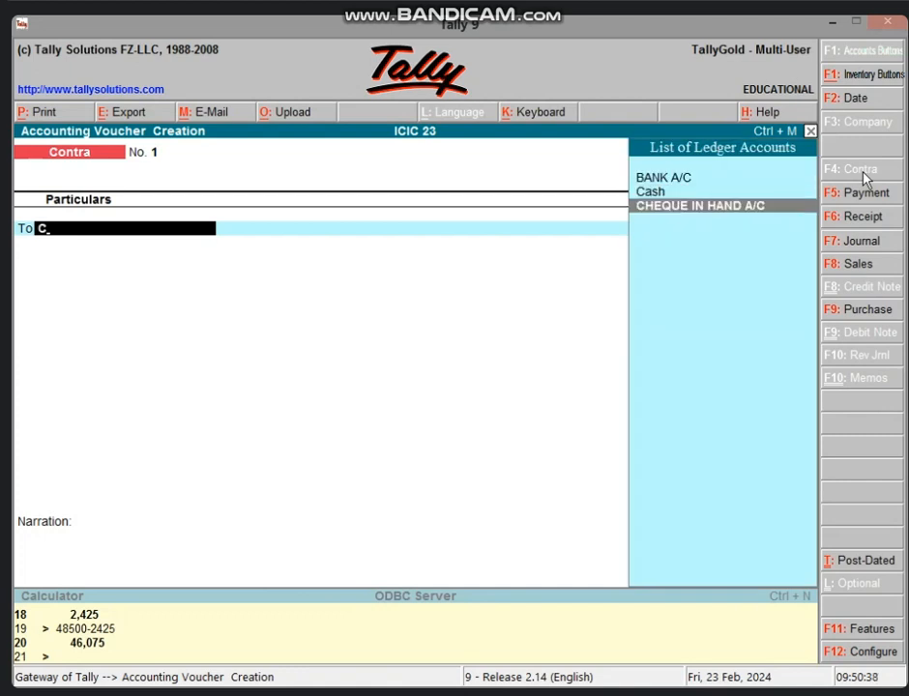
key("Return")
type("25000")
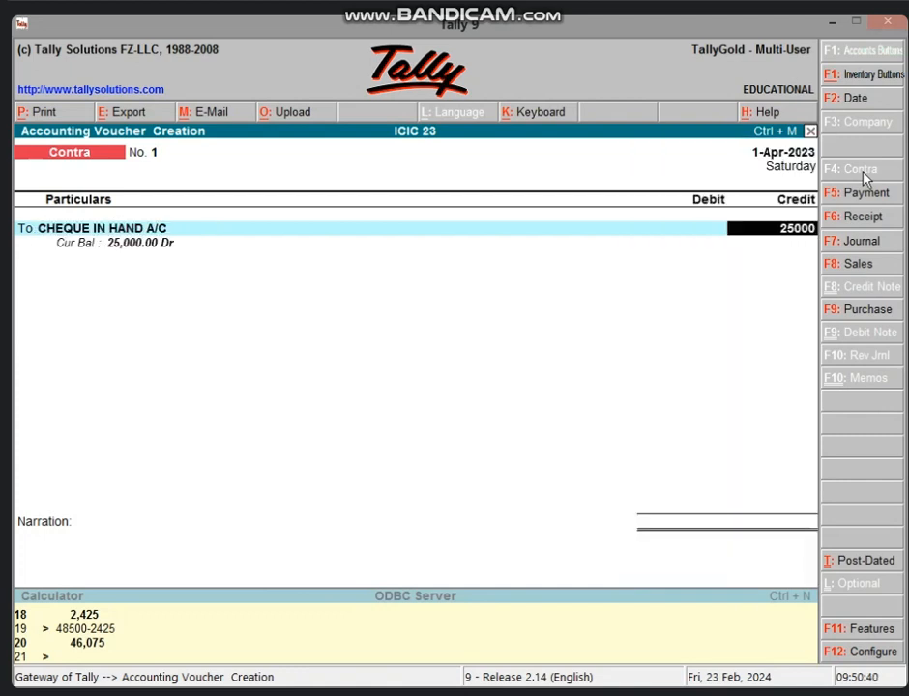
key("Return")
Debit BANK A/C with 25,000 and save the contra voucher without a narration
type("b")
key("Return")
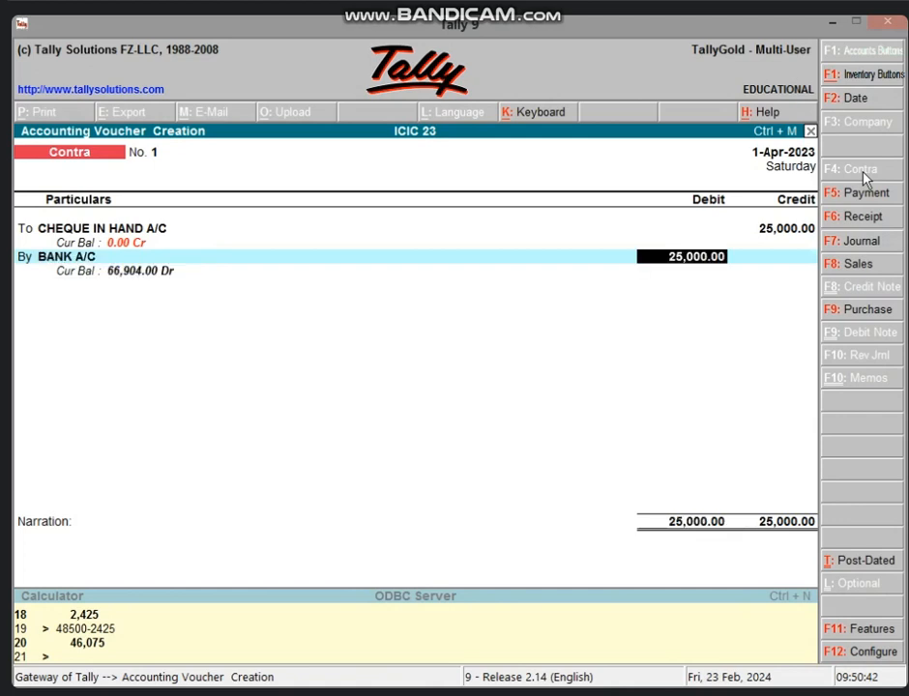
key("Return")
key("Return")
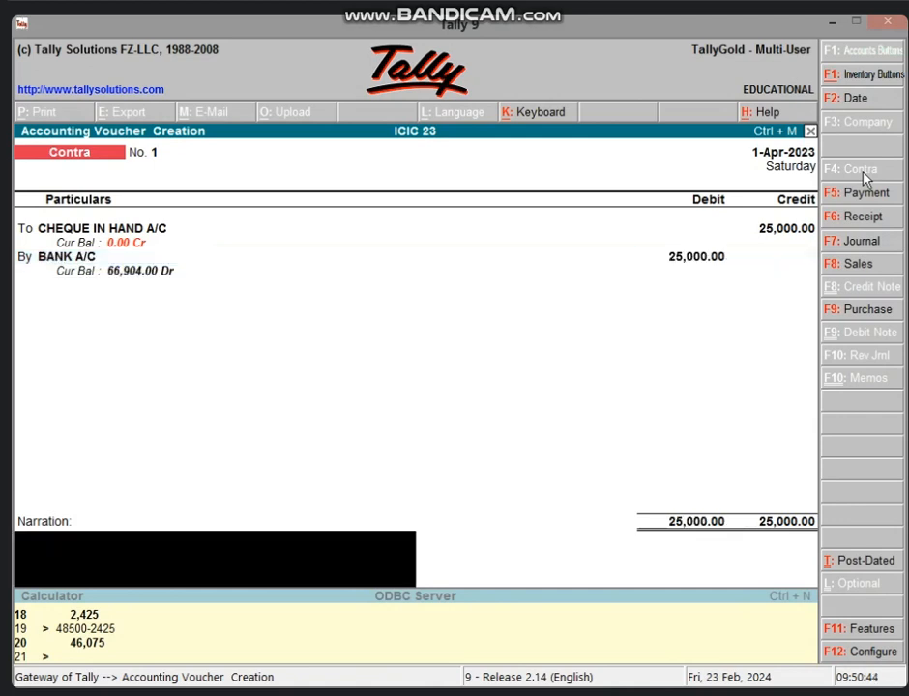
key("Return")
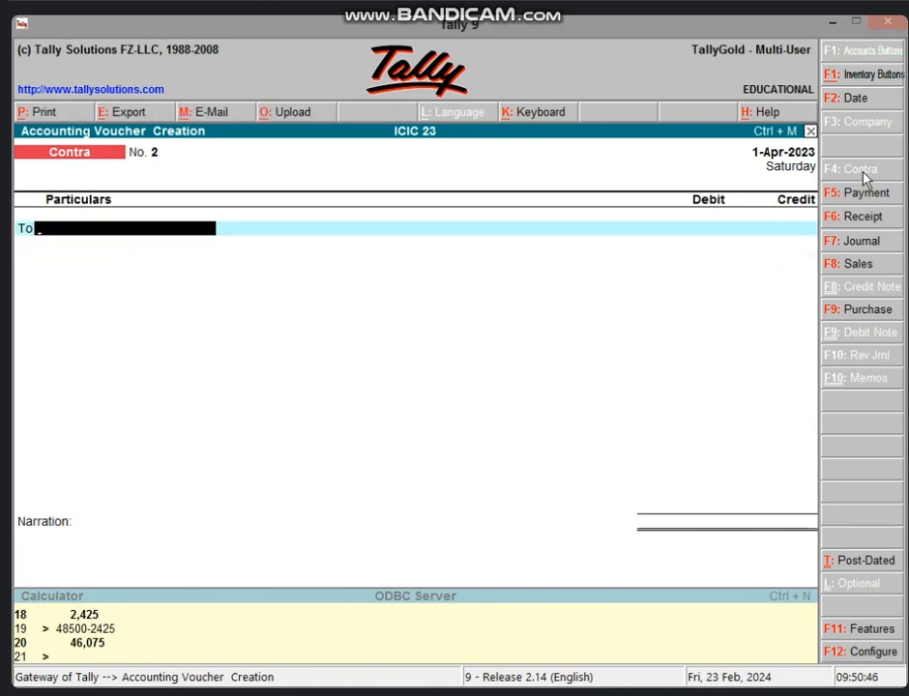
Leave the contra entry, start a new sales entry in voucher format, and choose BANK A/C as the ledger to debit
key("Escape")
key("Return")
key("Escape")
key("Escape")
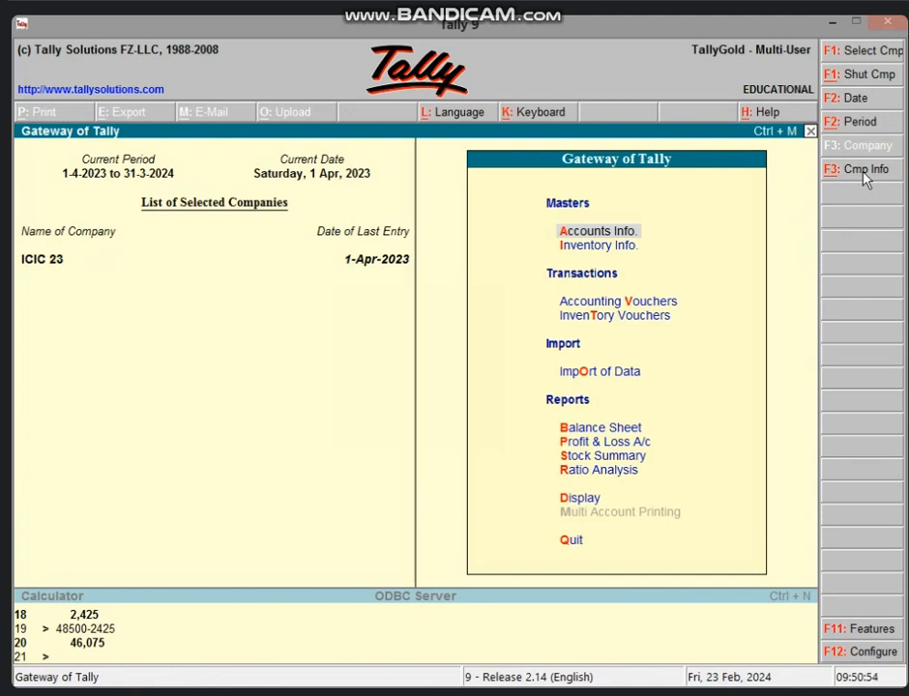
key("v")
left_click(843, 272)
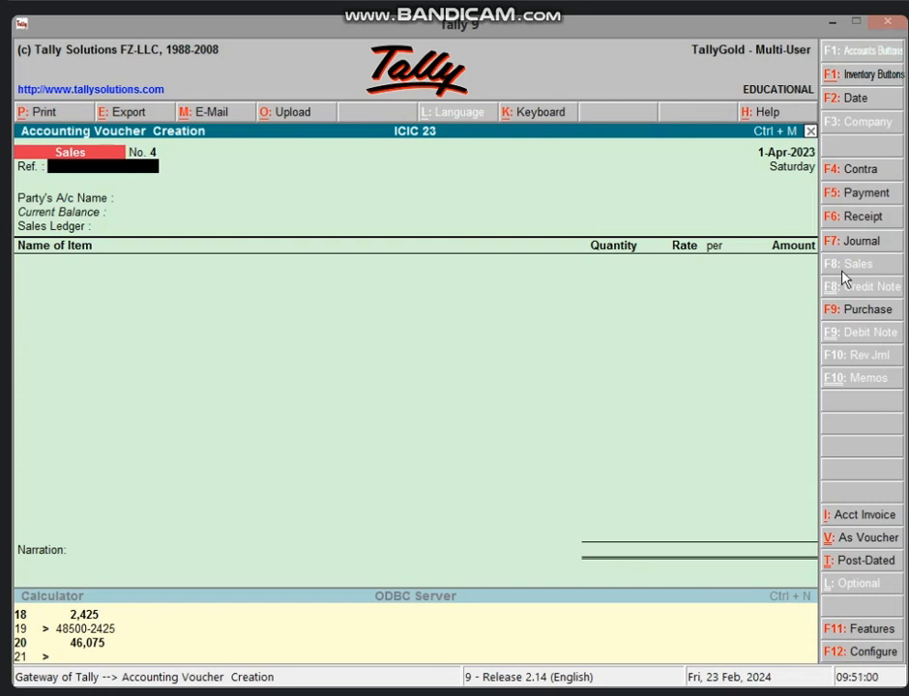
left_click(866, 537)
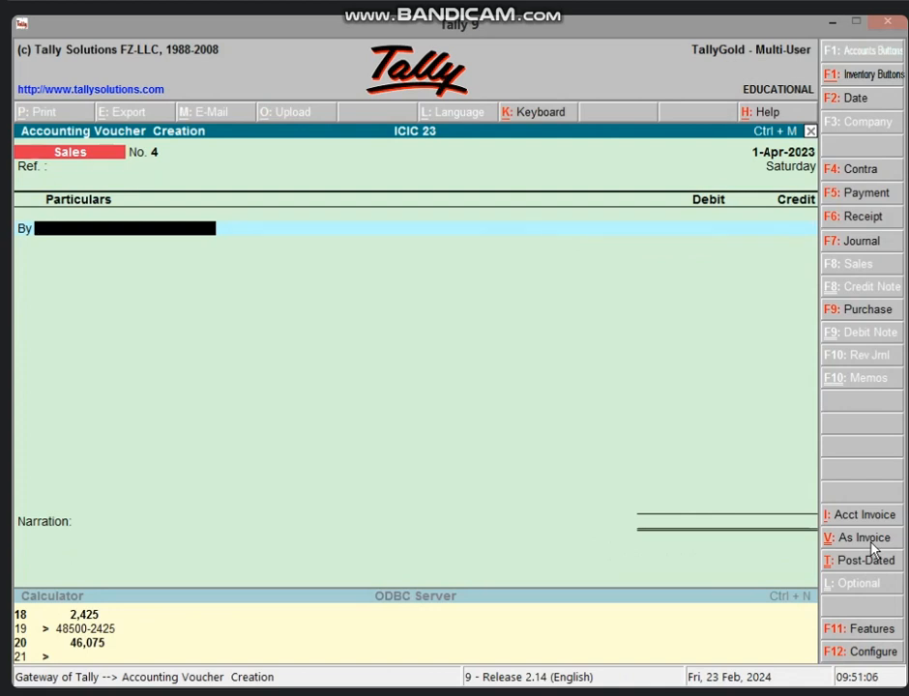
type("B")
key("Return")
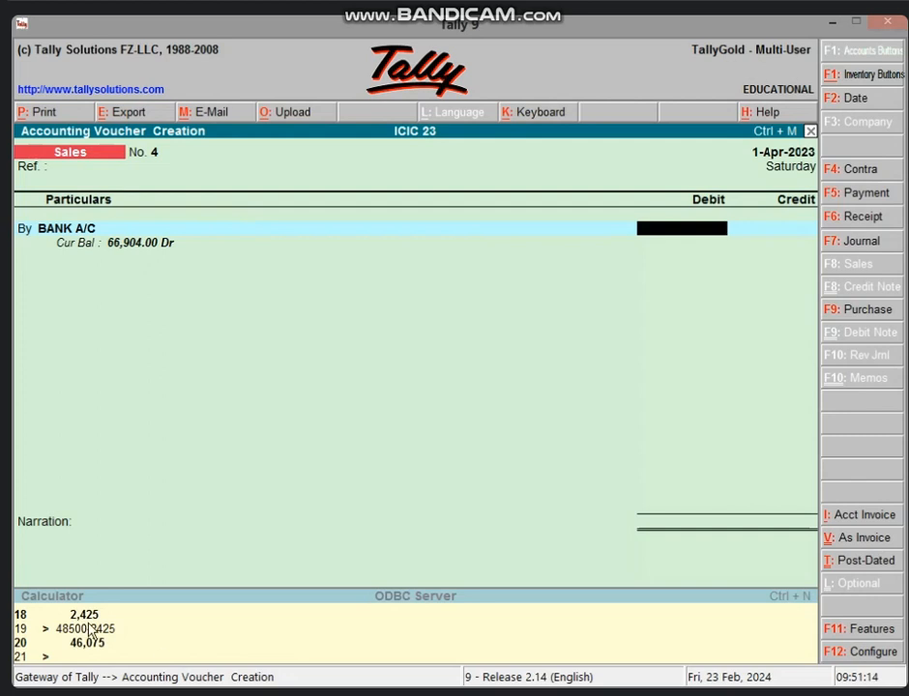
Calculate the 4% discount with 35000*4/100 and the net bank amount with 35000-1400 in the calculator
left_click(155, 631)
type("350")
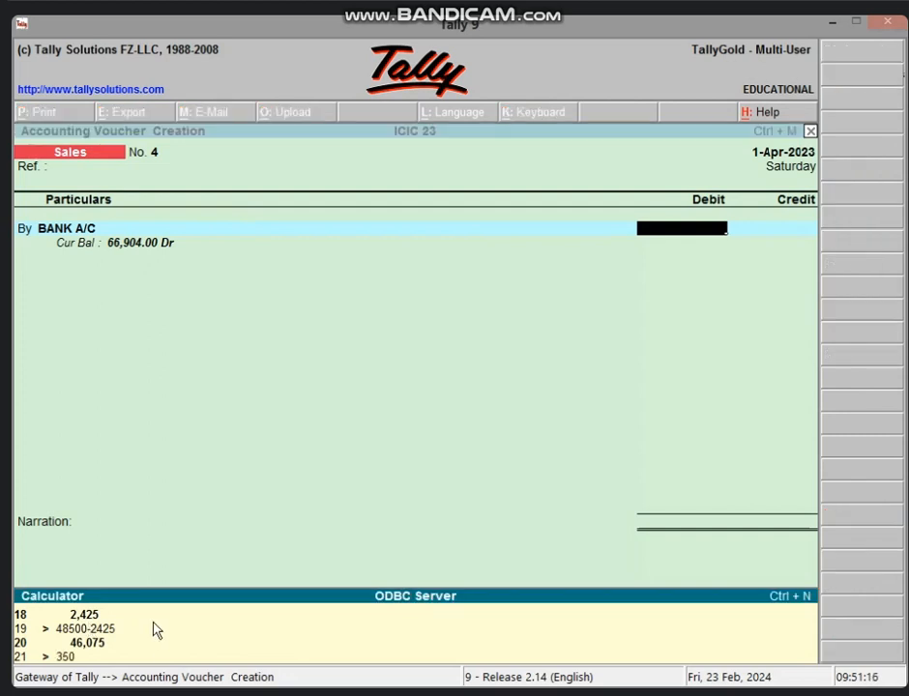
type("00*4/100")
key("Return")
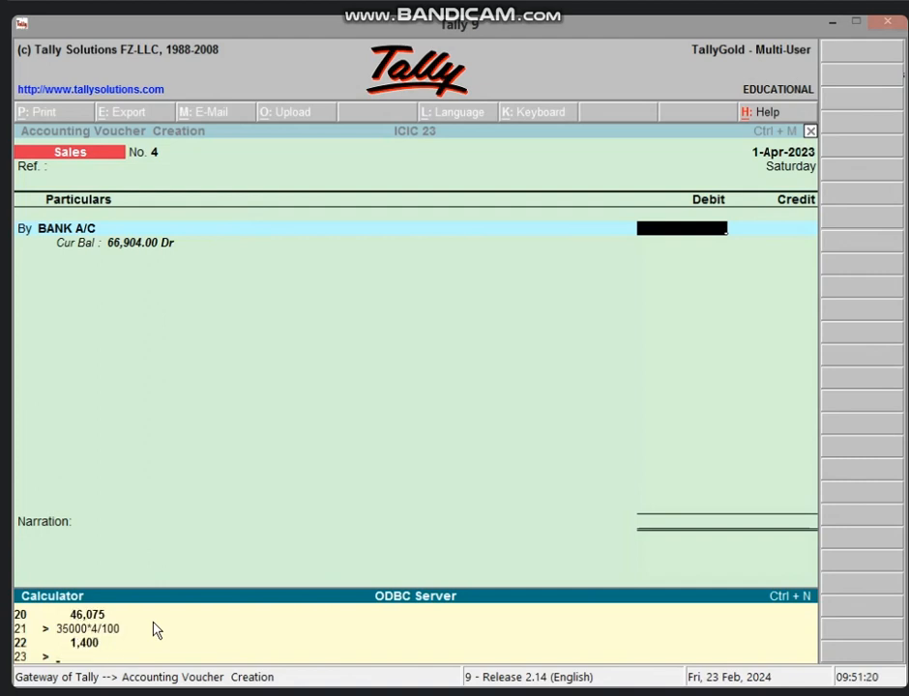
type("5000-1400")
key("Return")
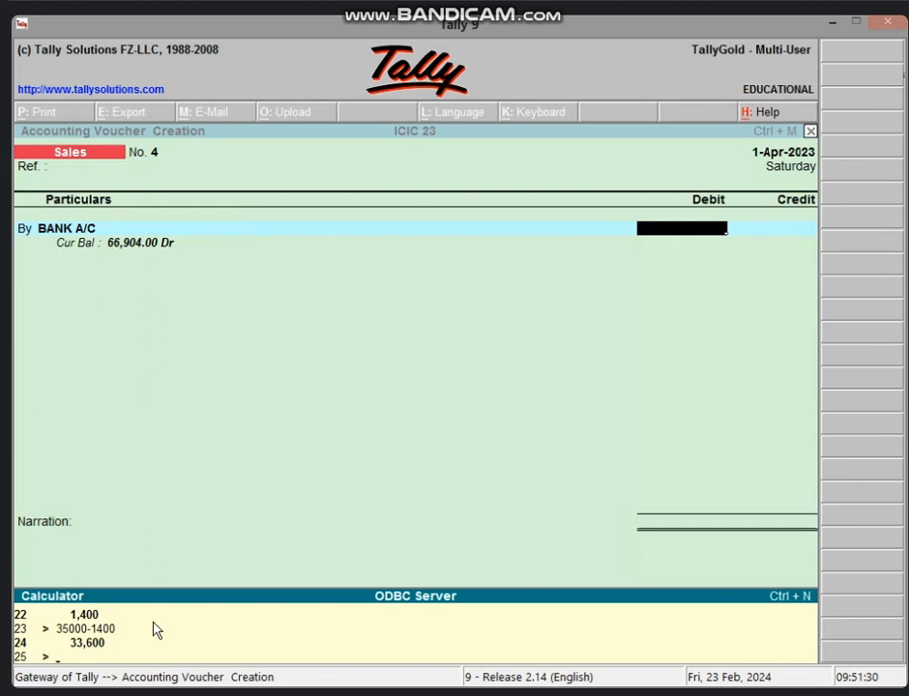
Set the BANK A/C debit to 33,600 and credit SALES A/C with 35,000, leaving the inventory allocations empty
left_click(711, 239)
type("33600")
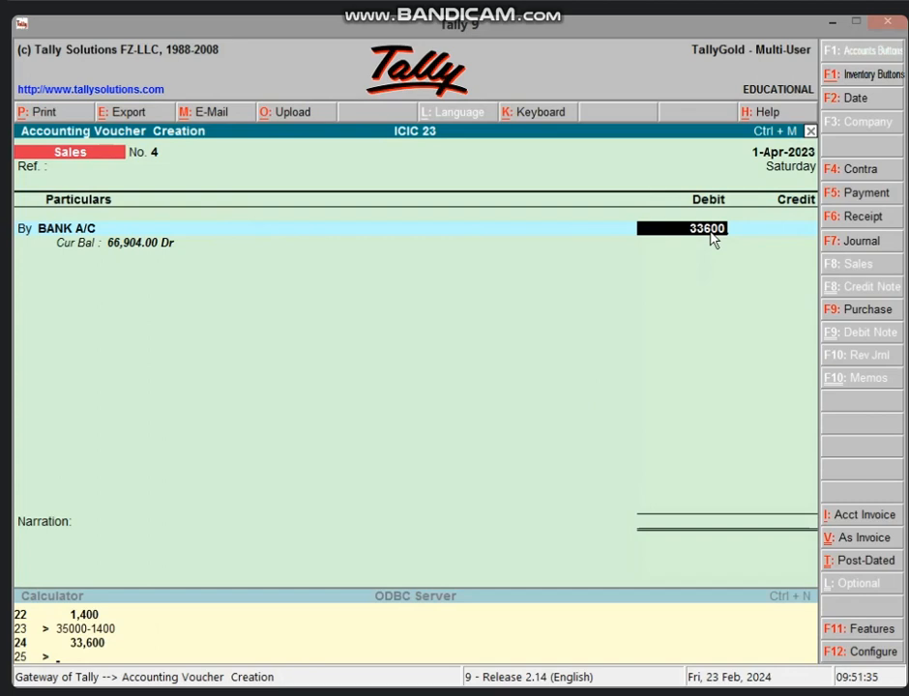
key("Return")
key("Return")
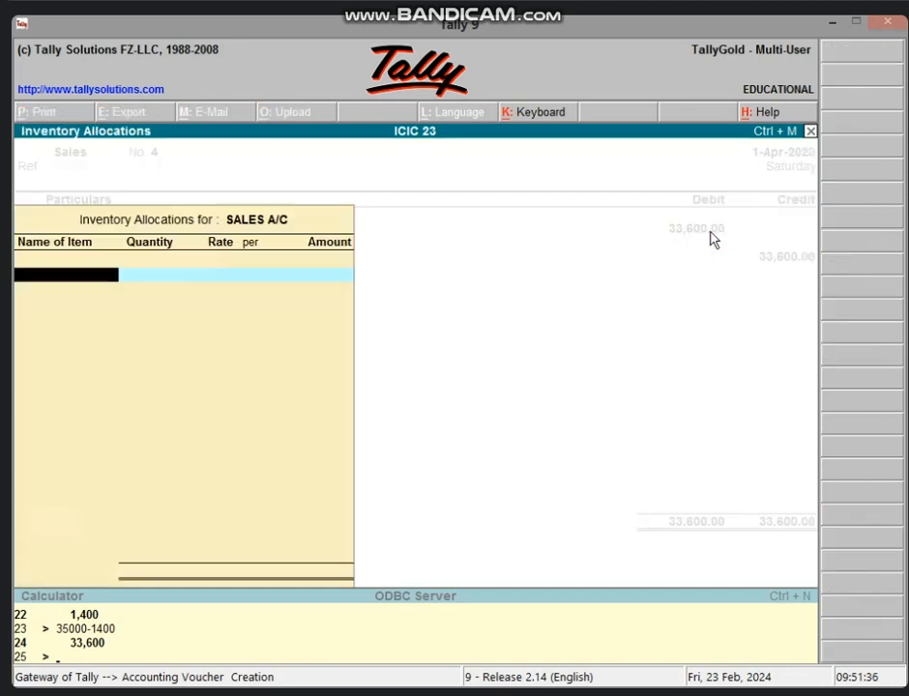
key("Return")
type("35000")
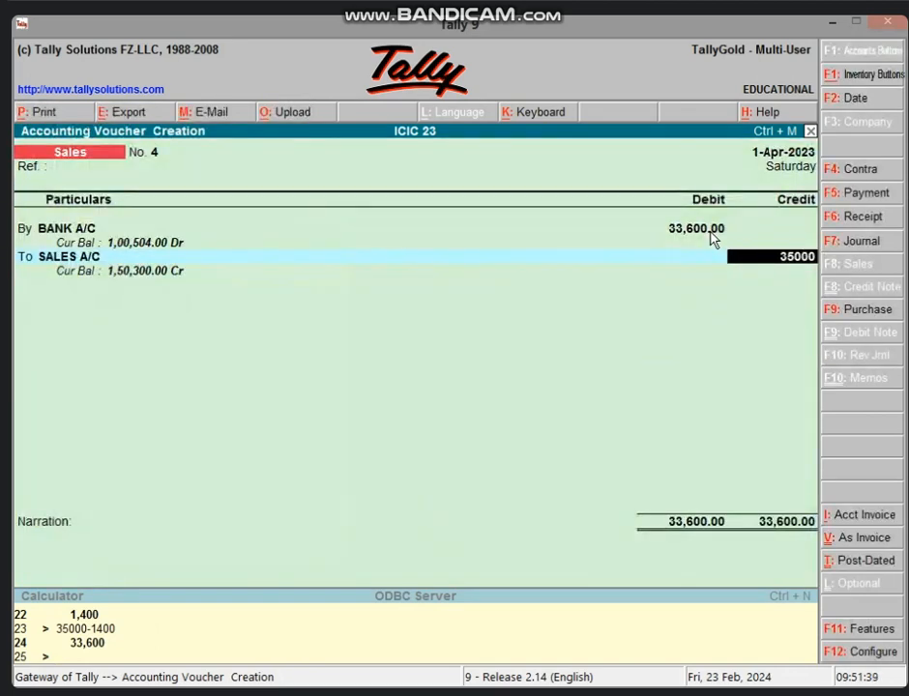
key("Return")
key("Return")
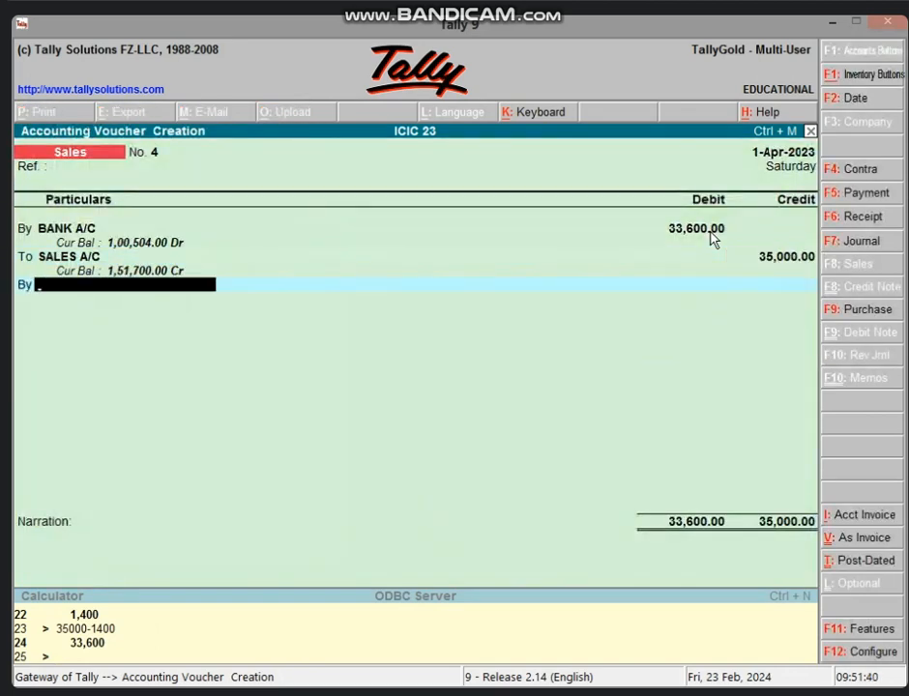
Debit the 1,400 discount to DIS. A/C S and save the sales voucher without a narration
type("D")
key("Return")
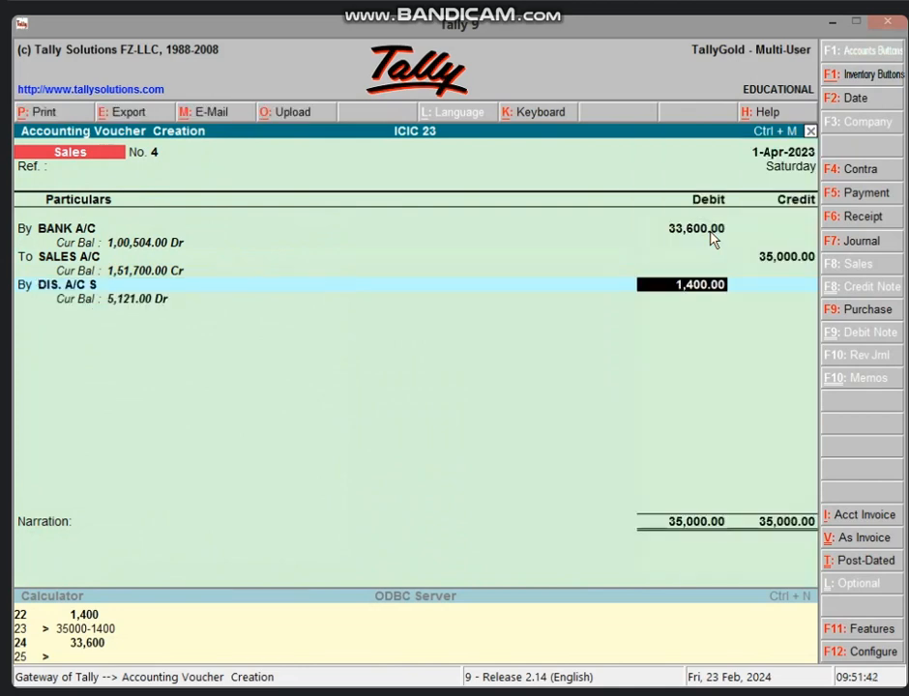
key("Return")
key("Return")
key("Return")
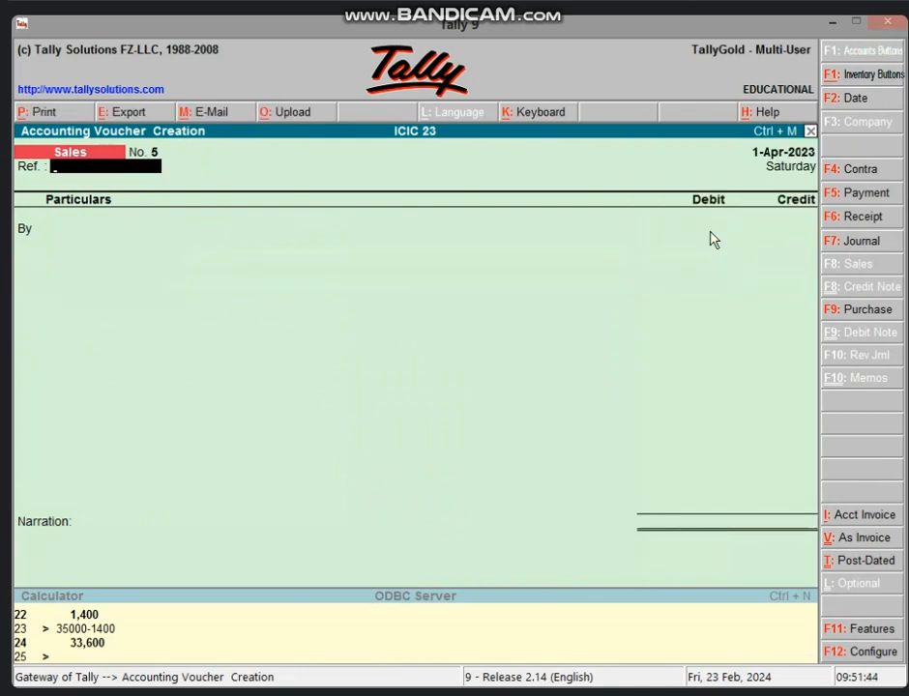
Leave voucher entry and examine the Balance Sheet and the Profit & Loss A/c of the company
key("Escape")
key("Escape")
key("Escape")
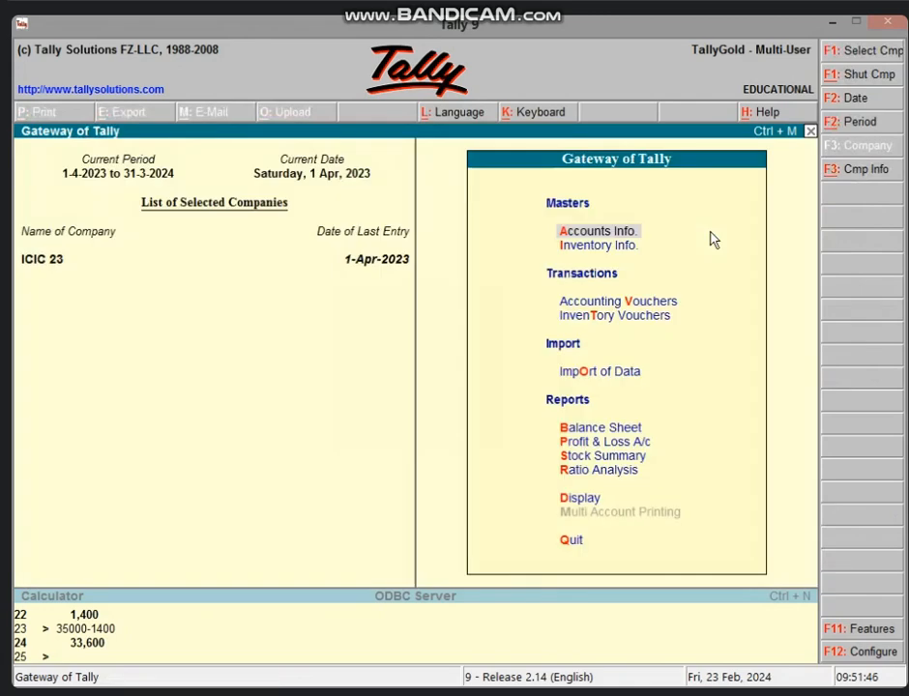
key("b")
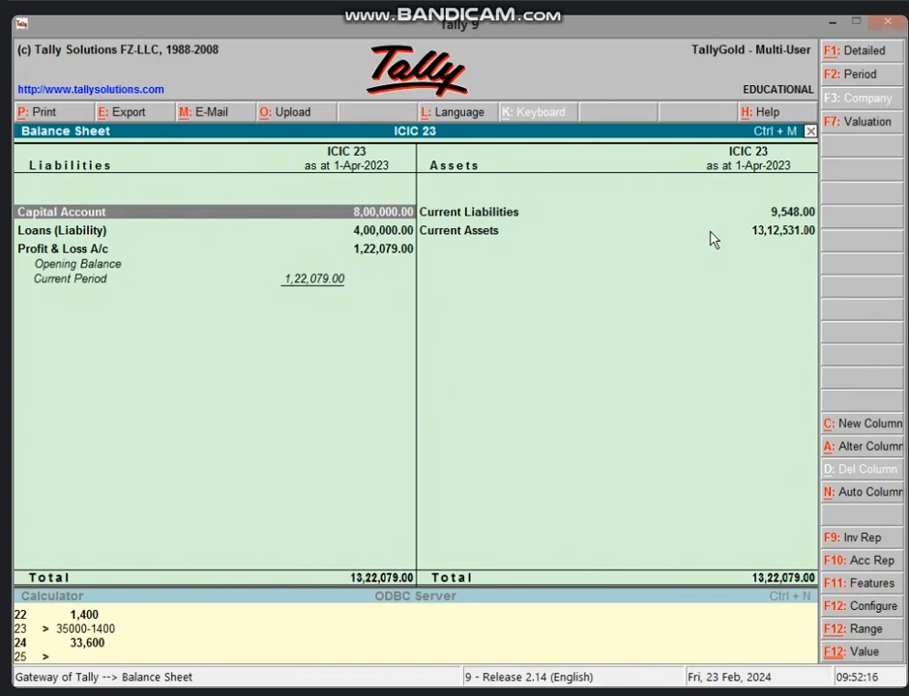
key("Escape")
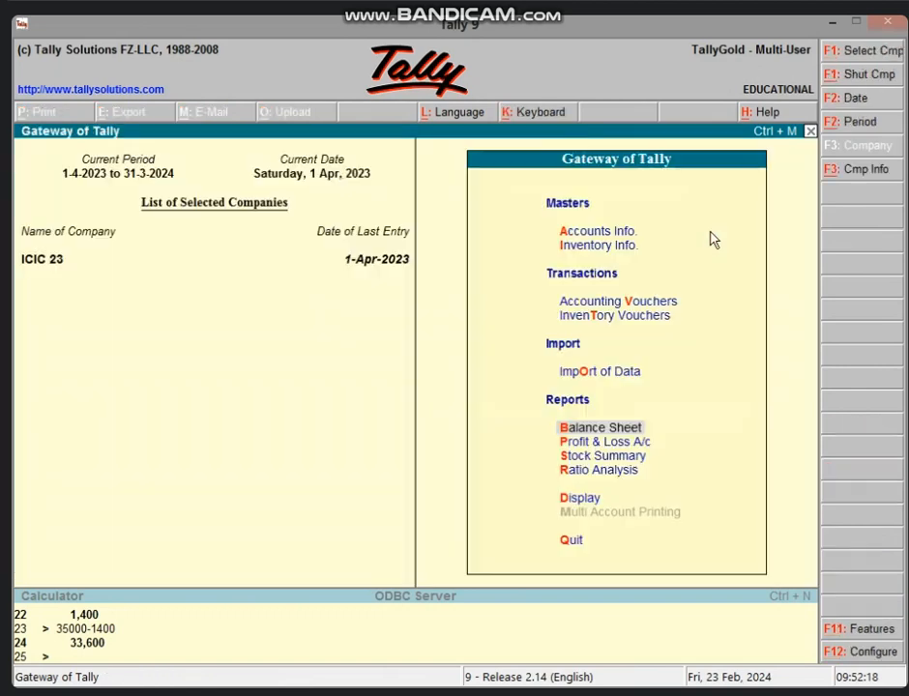
key("p")
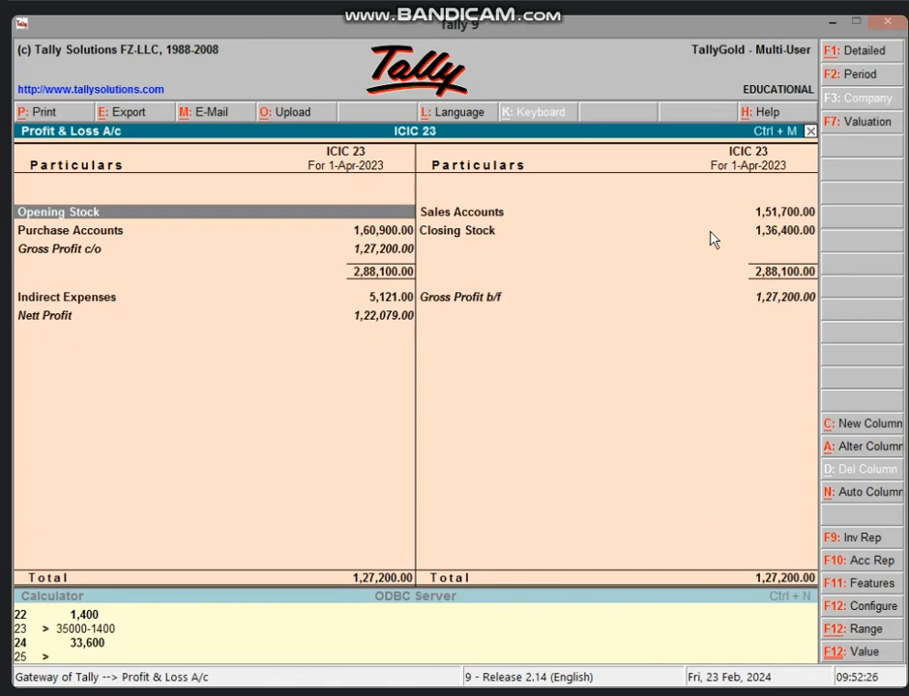
Leave the Profit & Loss A/c and rename the single godown GODOWN to GODOWN 1, keeping it under Primary
key("Escape")
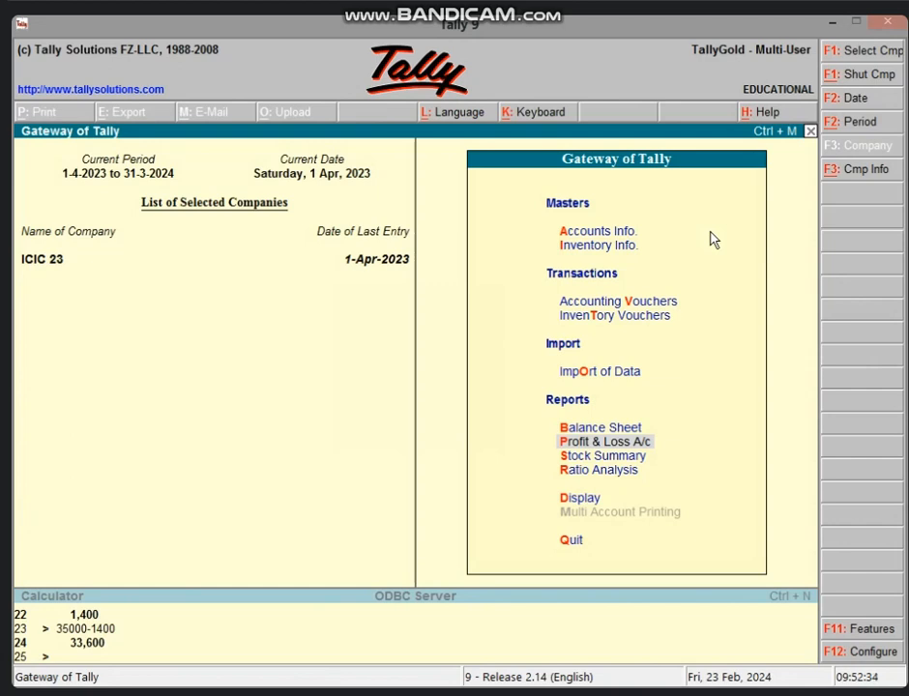
left_click(586, 253)
left_click(586, 257)
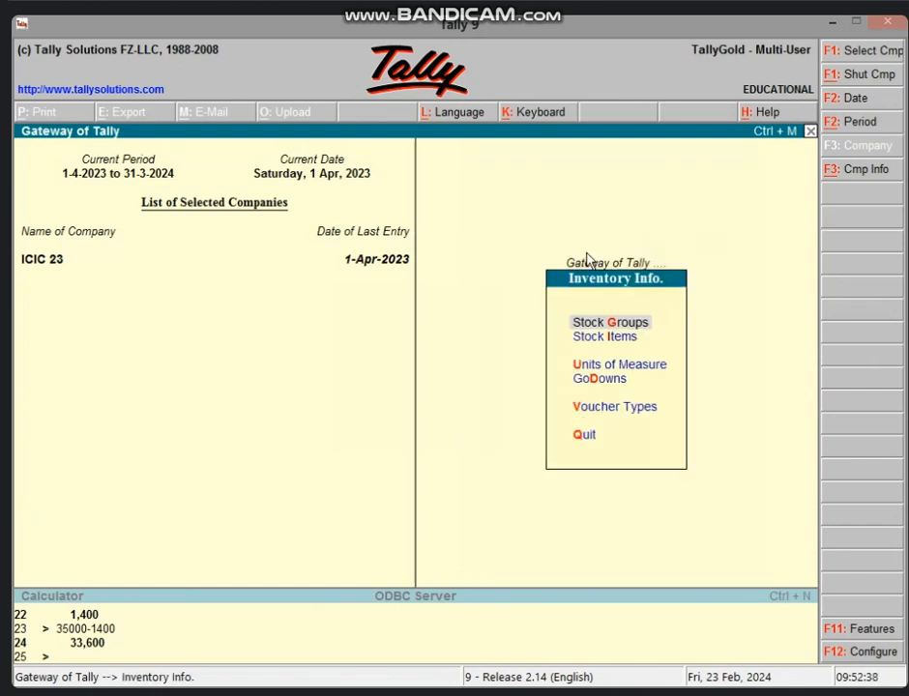
left_click(601, 379)
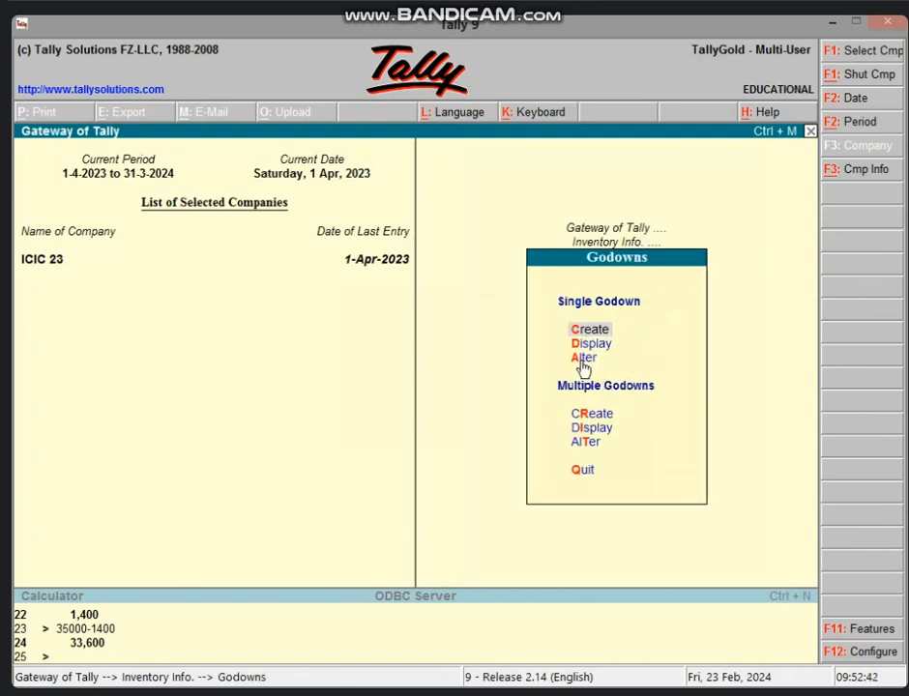
left_click(584, 366)
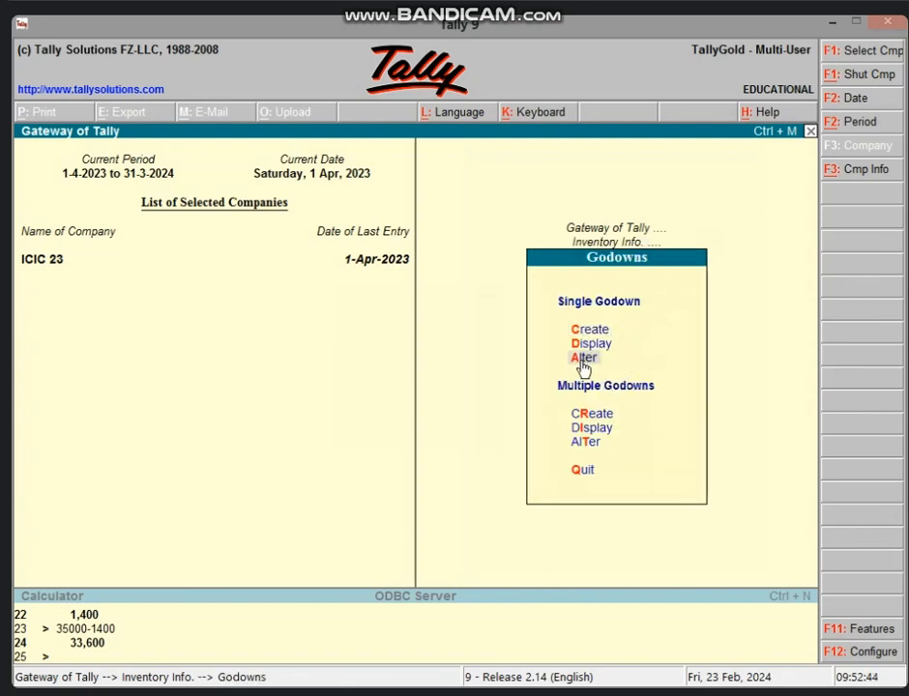
left_click(584, 365)
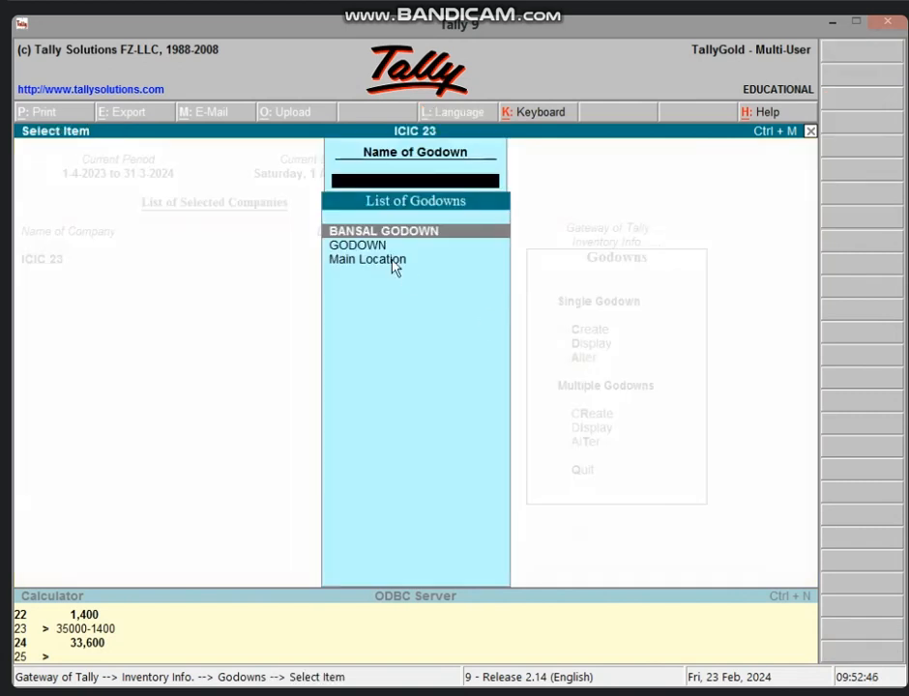
key("Down")
key("Return")
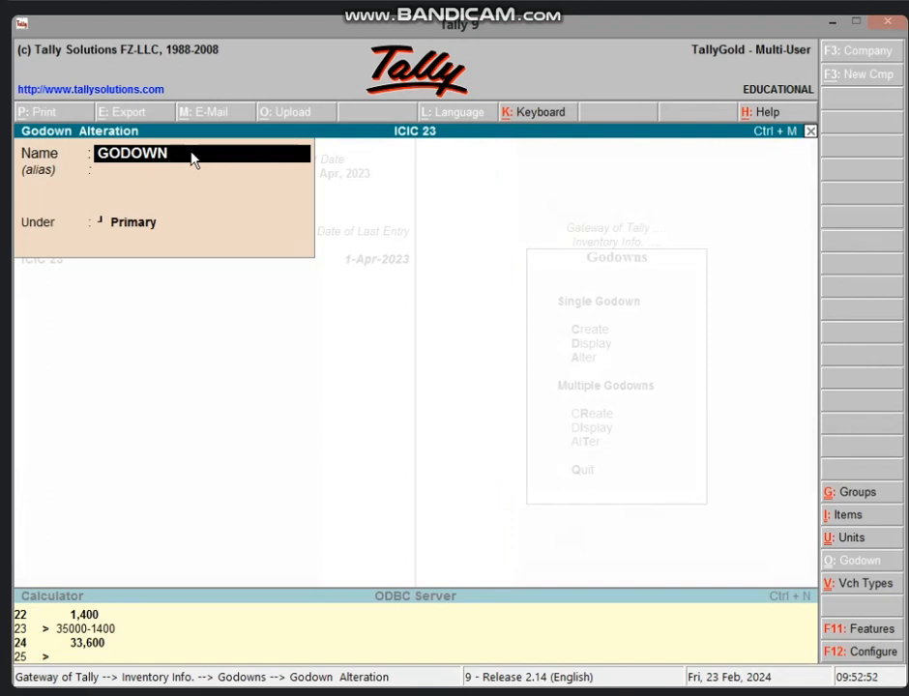
type("1")
key("Return")
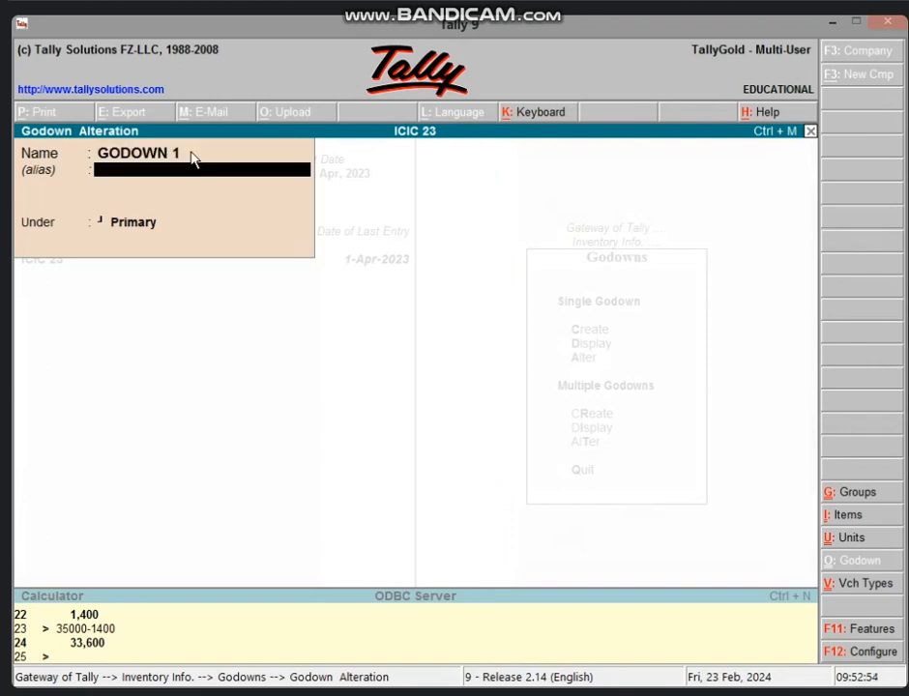
key("Return")
key("Return")
key("Return")
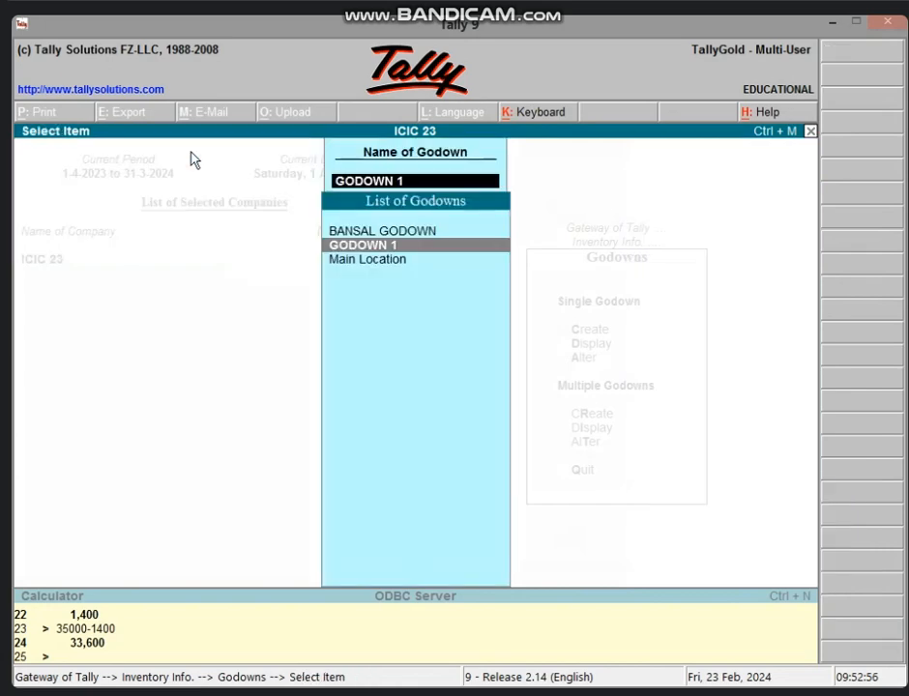
key("Escape")
key("Escape")
key("Escape")
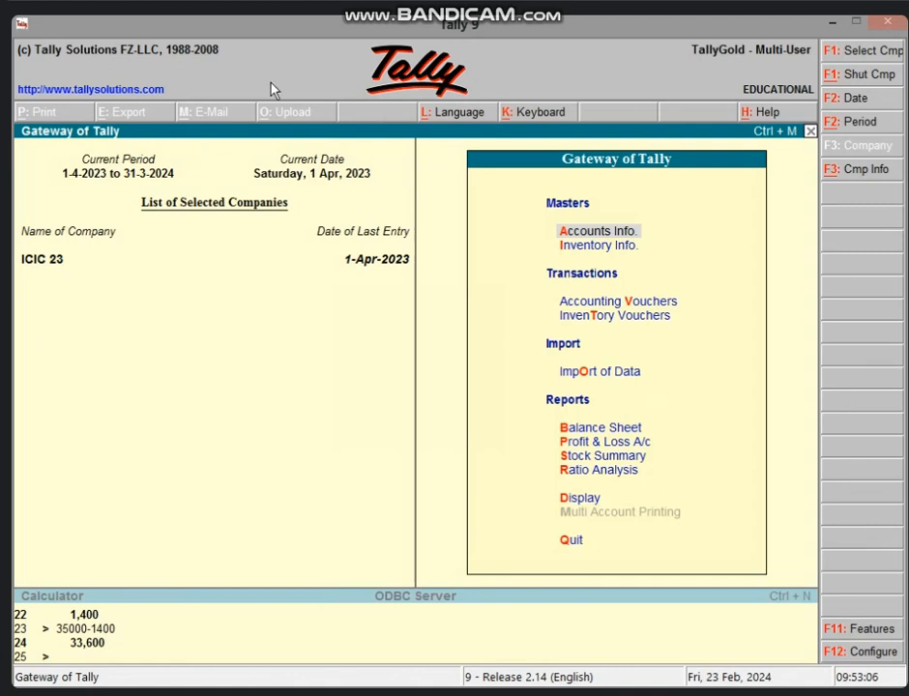
left_click(616, 253)
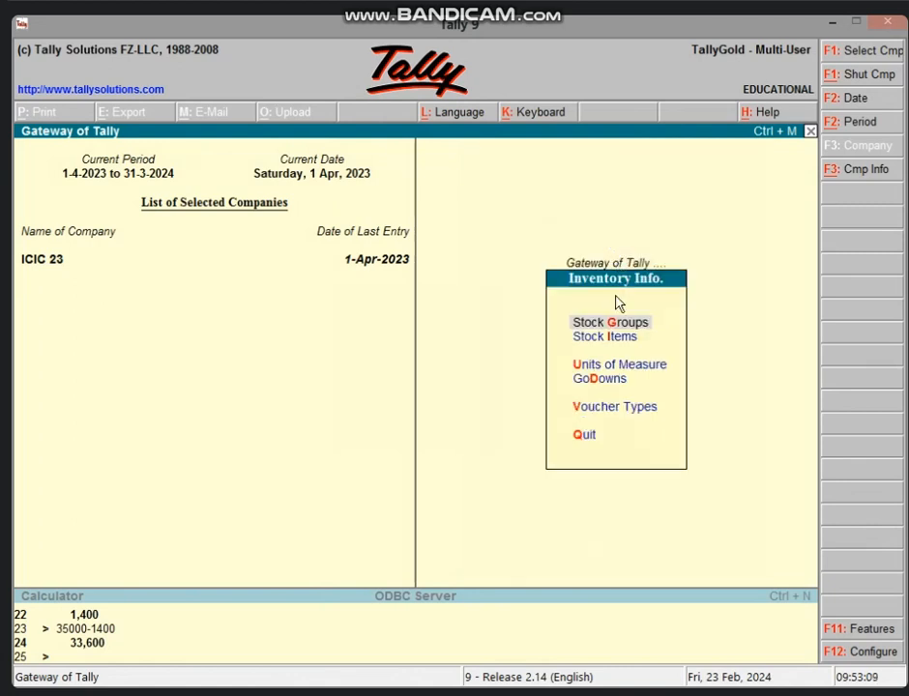
left_click(600, 385)
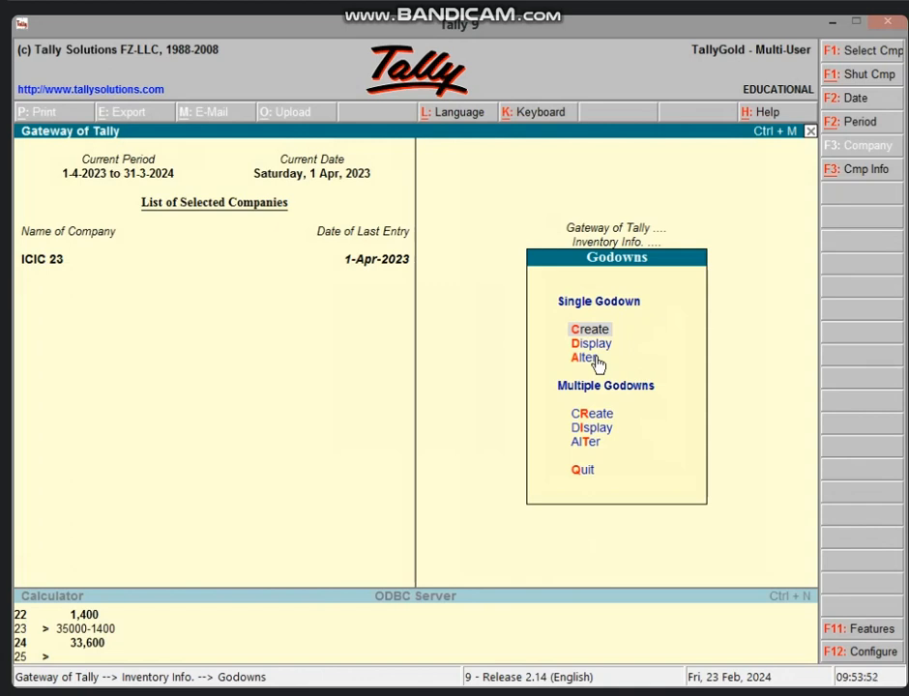
key("Escape")
key("Escape")
key("Escape")
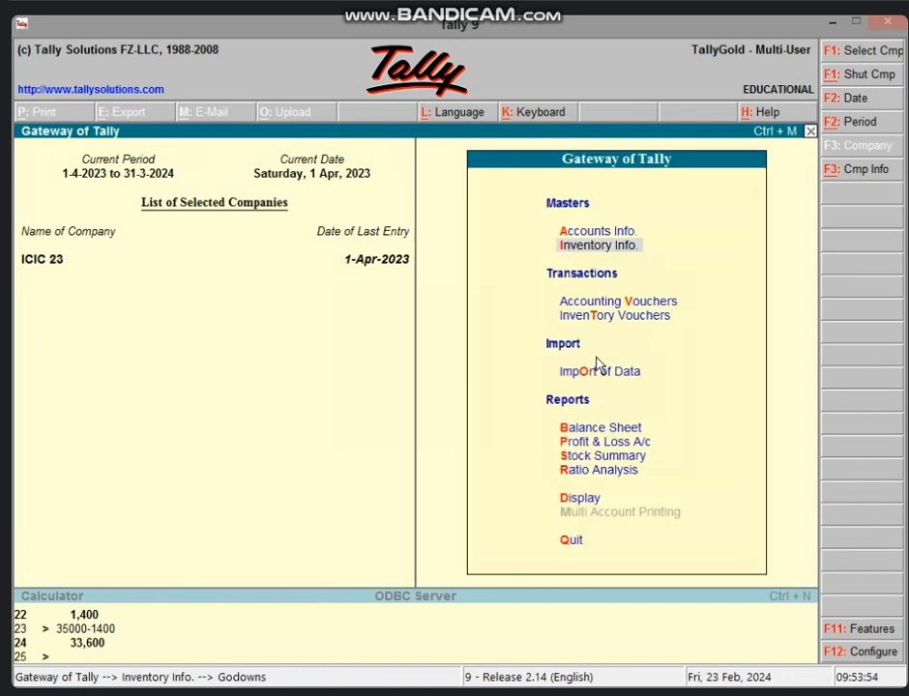
key("Escape")
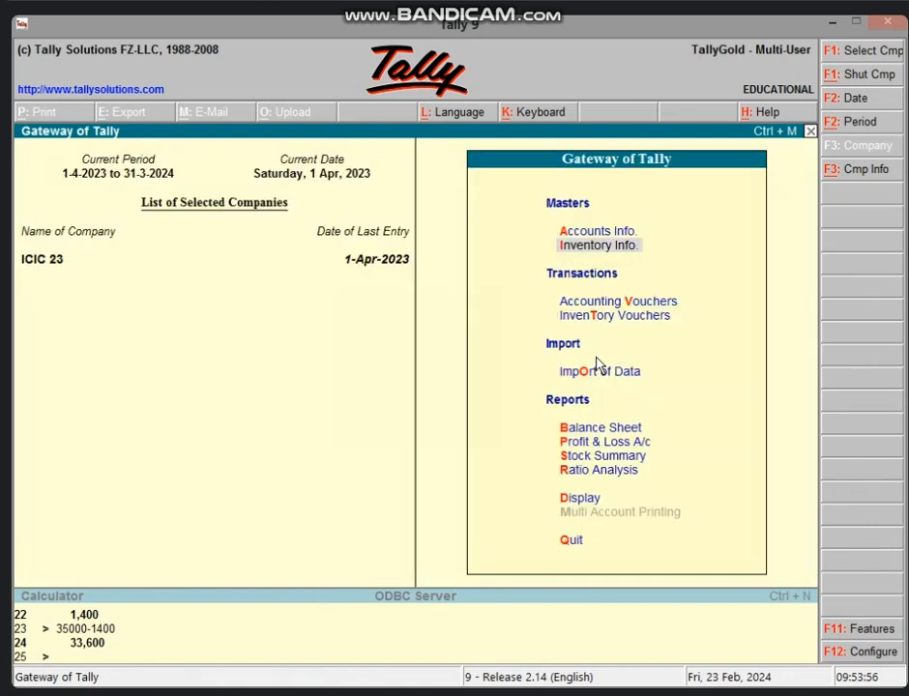
Start a sales voucher in invoice mode with Cash as the party and SALES A/C as the sales ledger, leaving the despatch details blank
key("v")
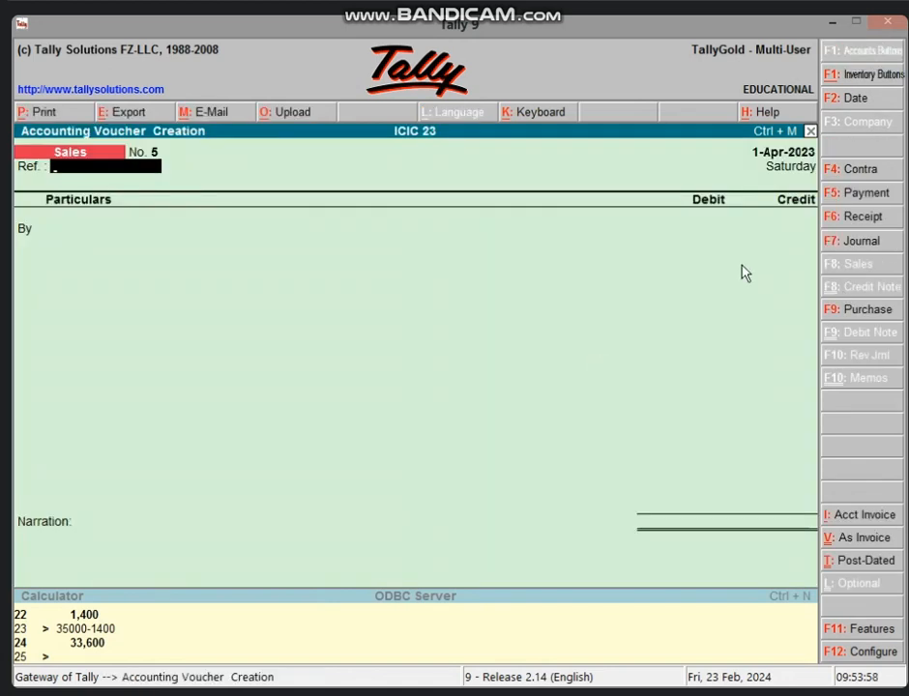
left_click(871, 540)
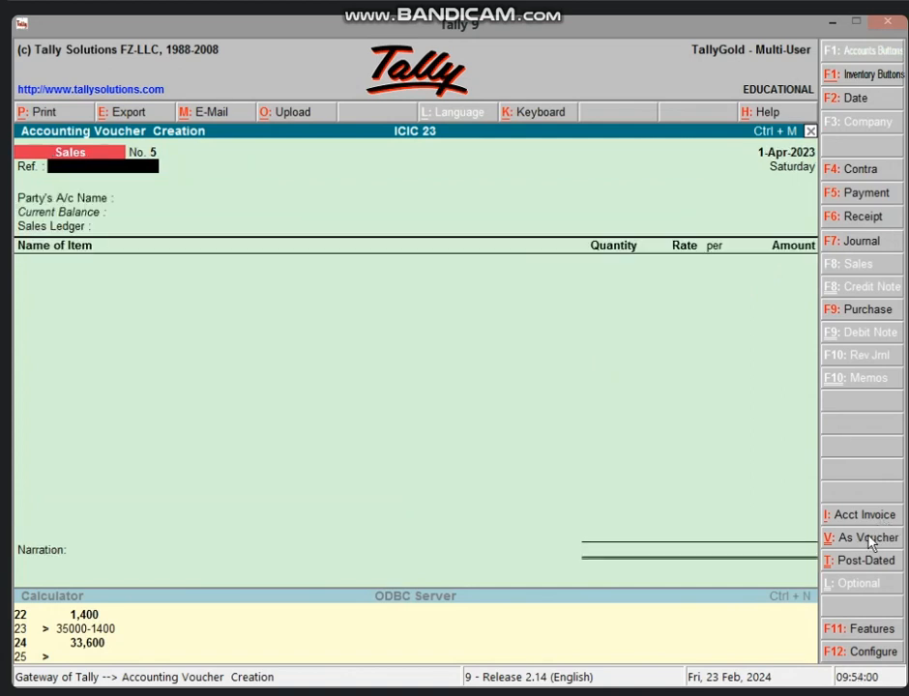
key("Return")
key("Down")
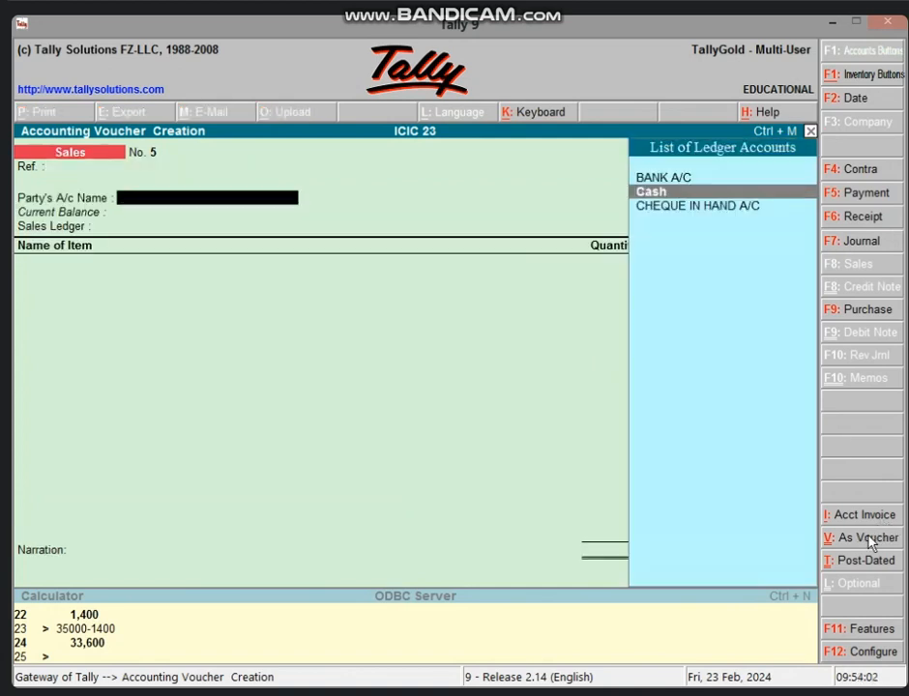
key("Return")
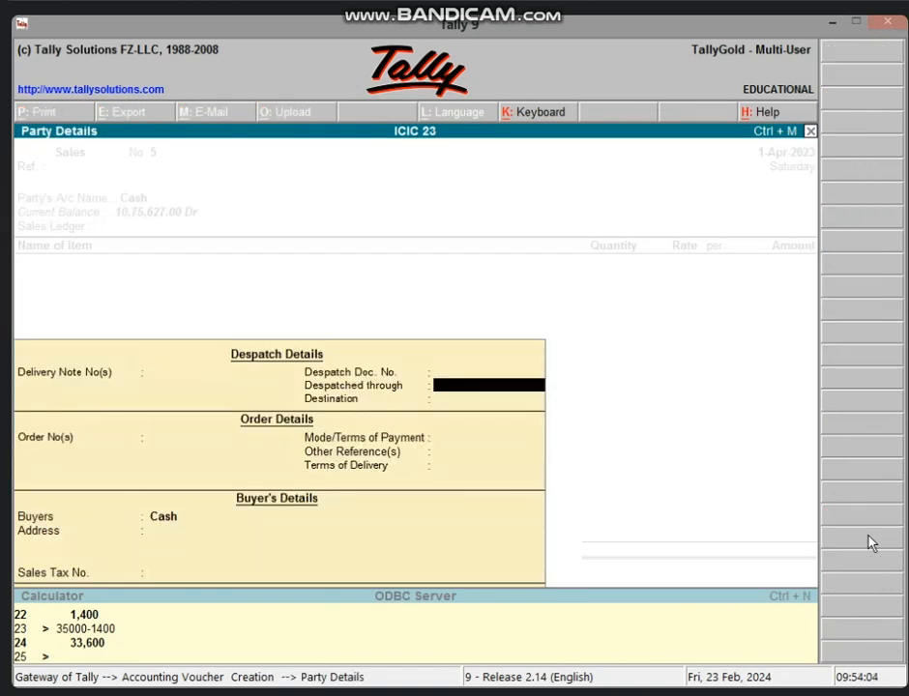
key("ctrl+a")
key("Return")
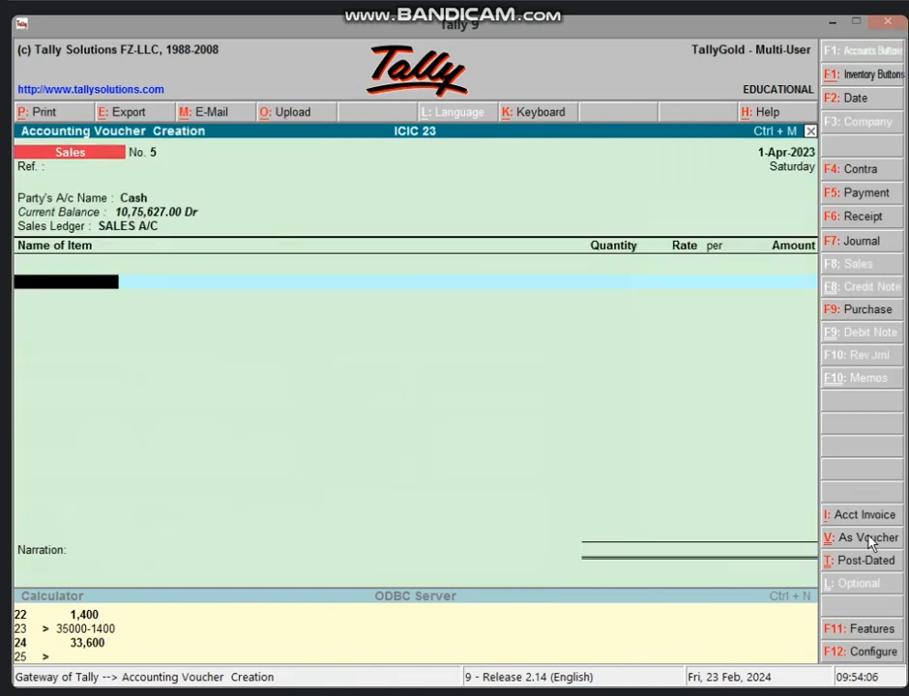
Add the item COMPUTER to the sales invoice, allocating 3 P from Main Location at a rate of 15,000
type("C")
key("Return")
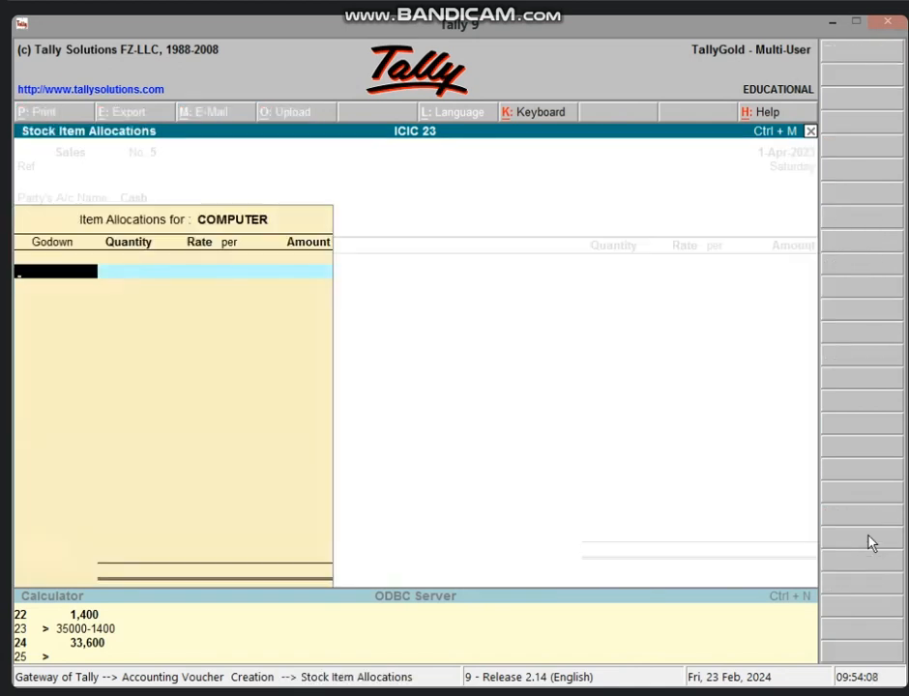
type("G")
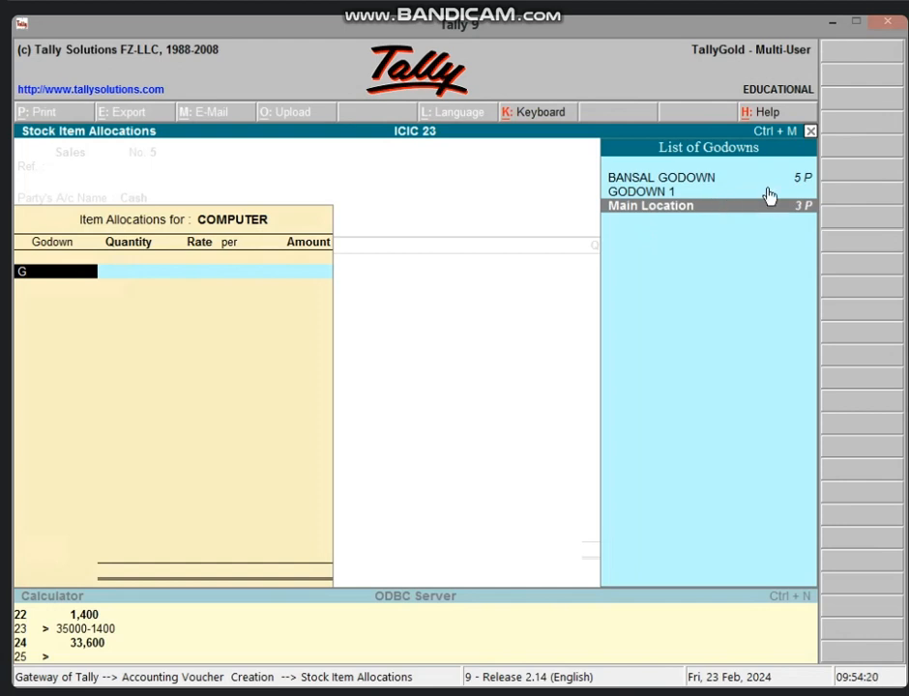
key("Return")
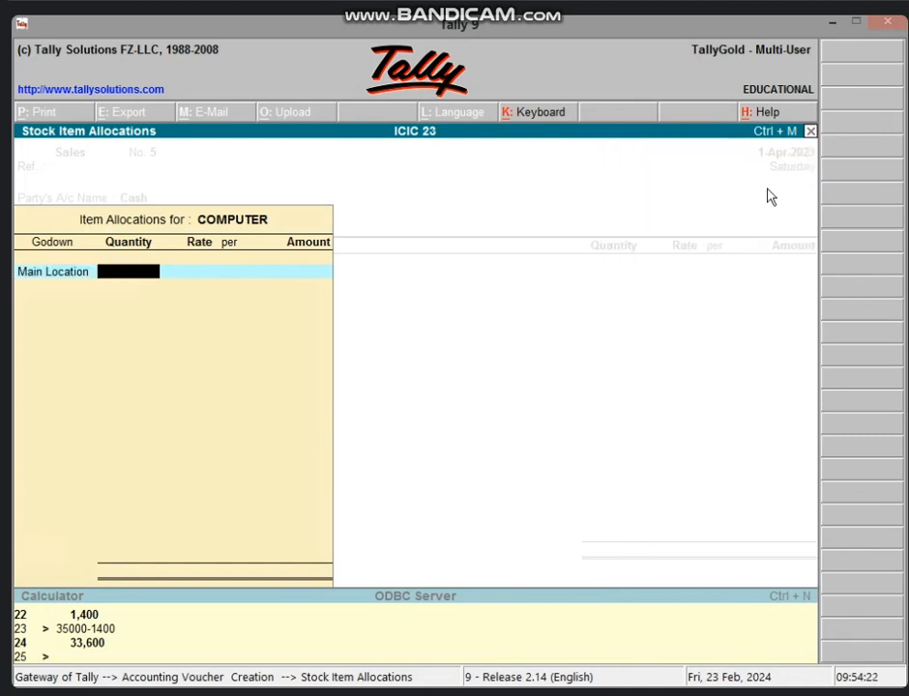
type("3")
key("Return")
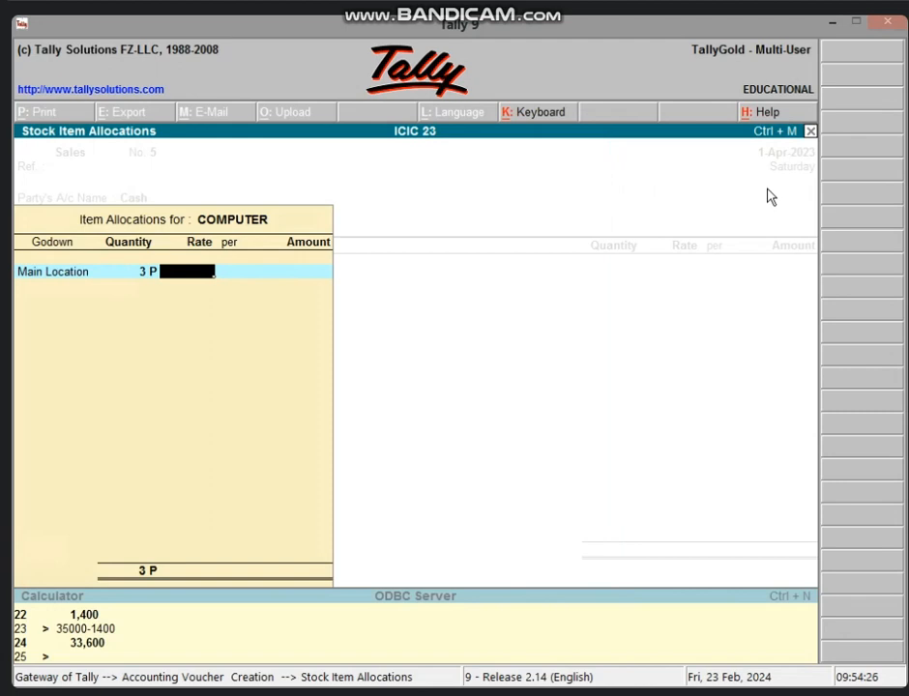
type("1")
type("5,000")
key("Return")
key("Return")
key("Return")
key("Return")
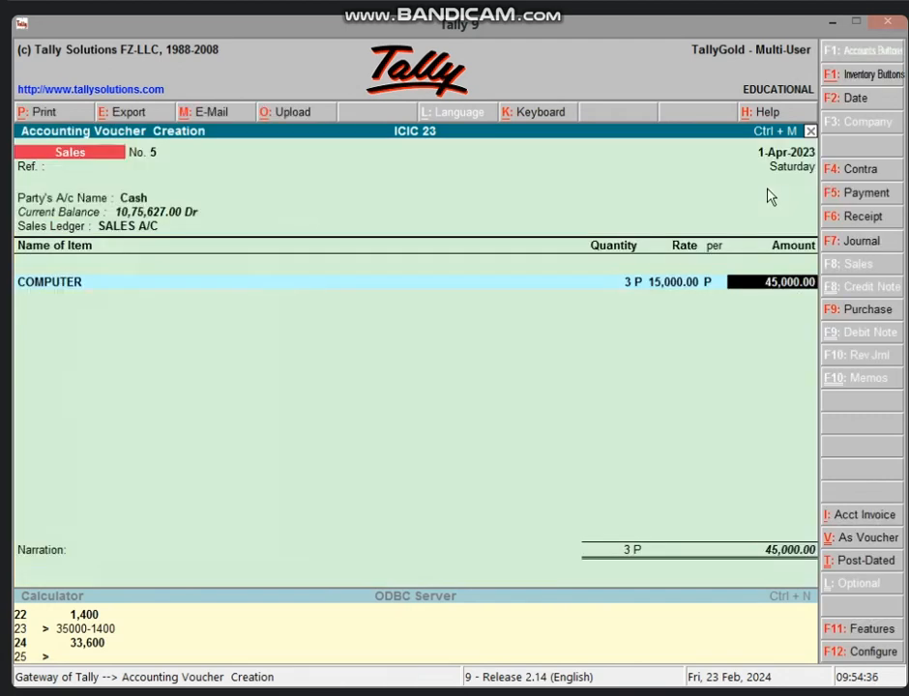
Finish the item list, save the sales invoice without a narration and leave voucher entry
key("Return")
key("Return")
key("Return")
key("Return")
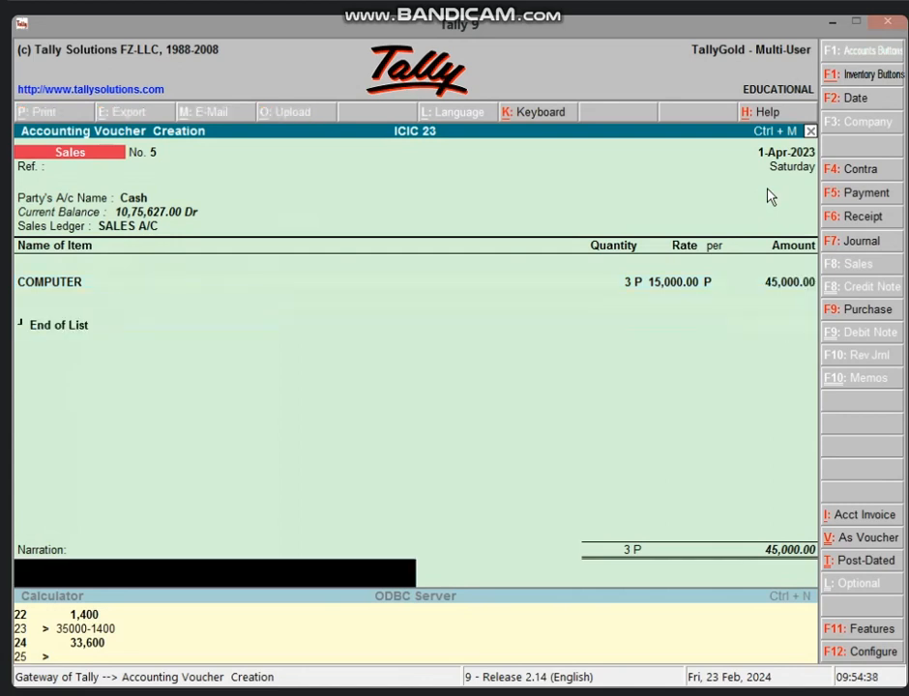
key("Return")
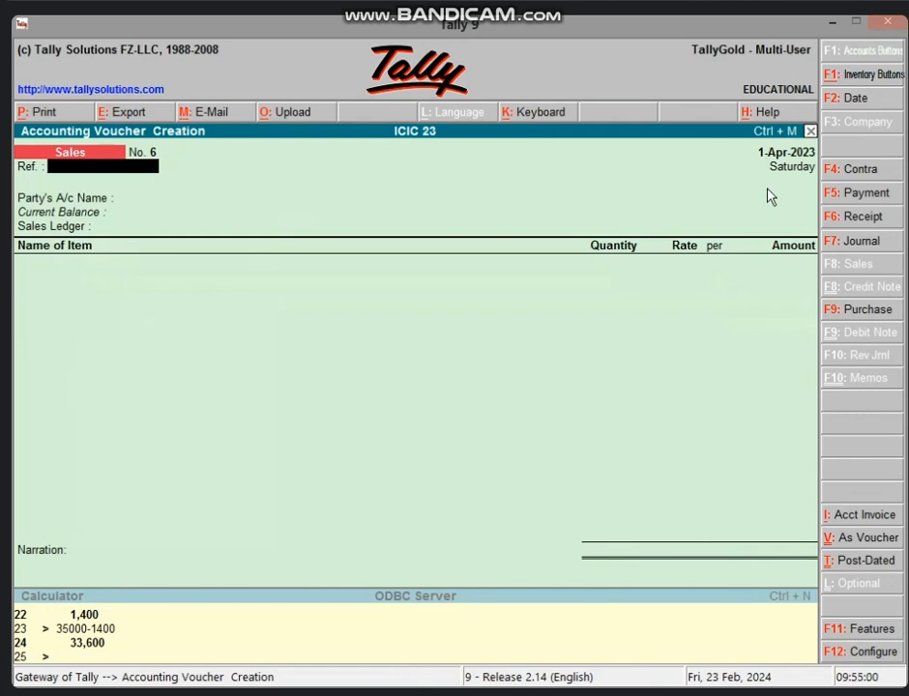
key("Escape")
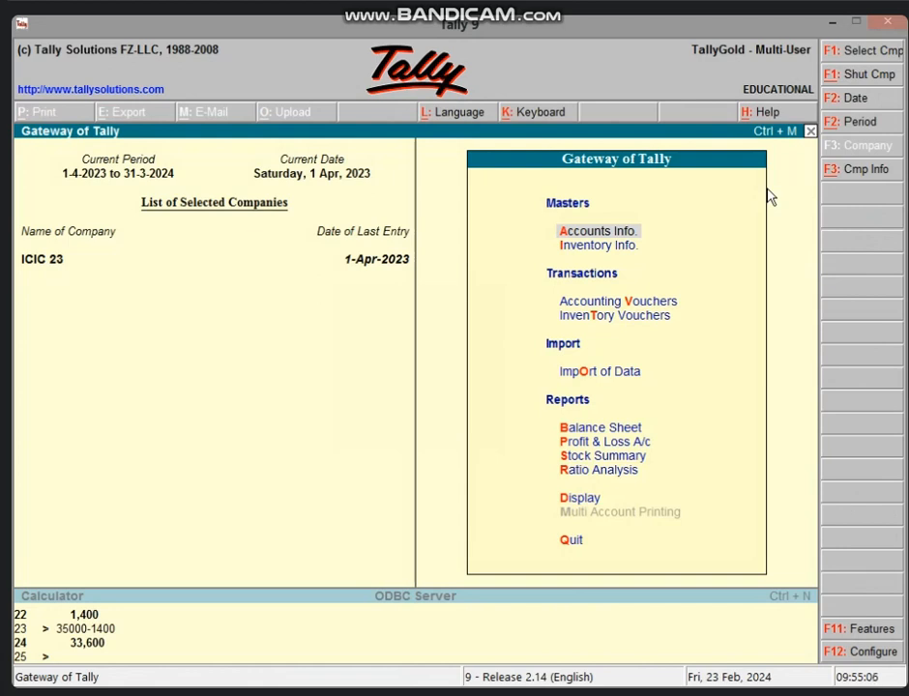
Start a Stock Journal with 5 P of COMPUTER from BANSAL GODOWN as the source, keeping the proposed rate
left_click(620, 317)
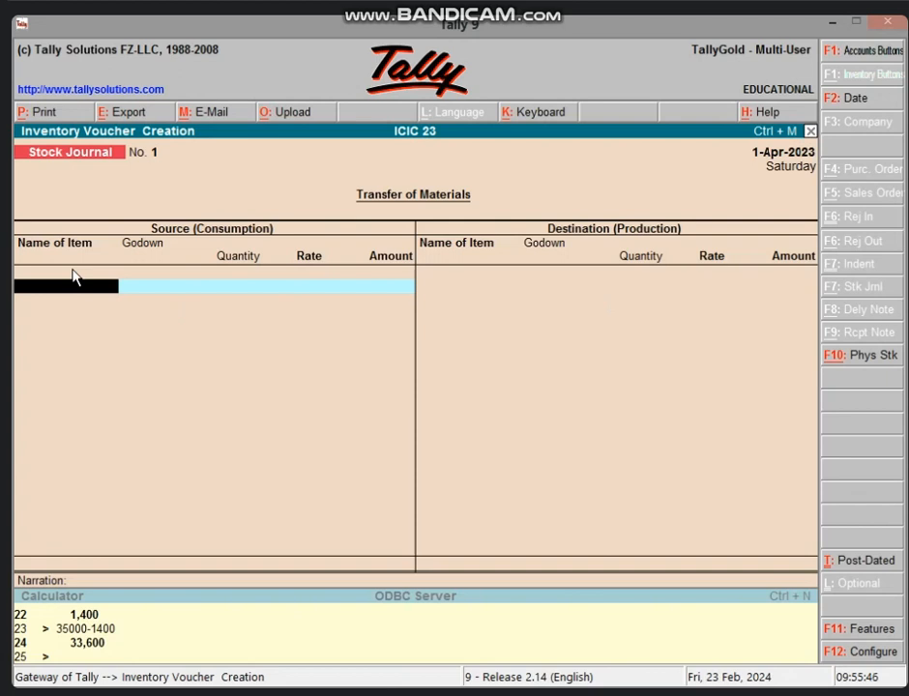
type("C")
key("Return")
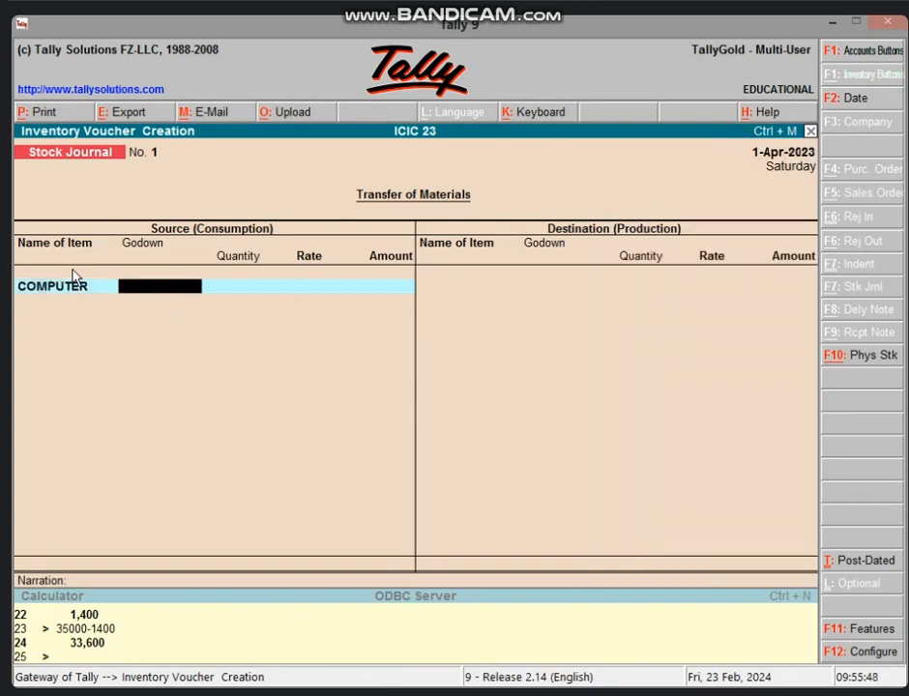
type("G")
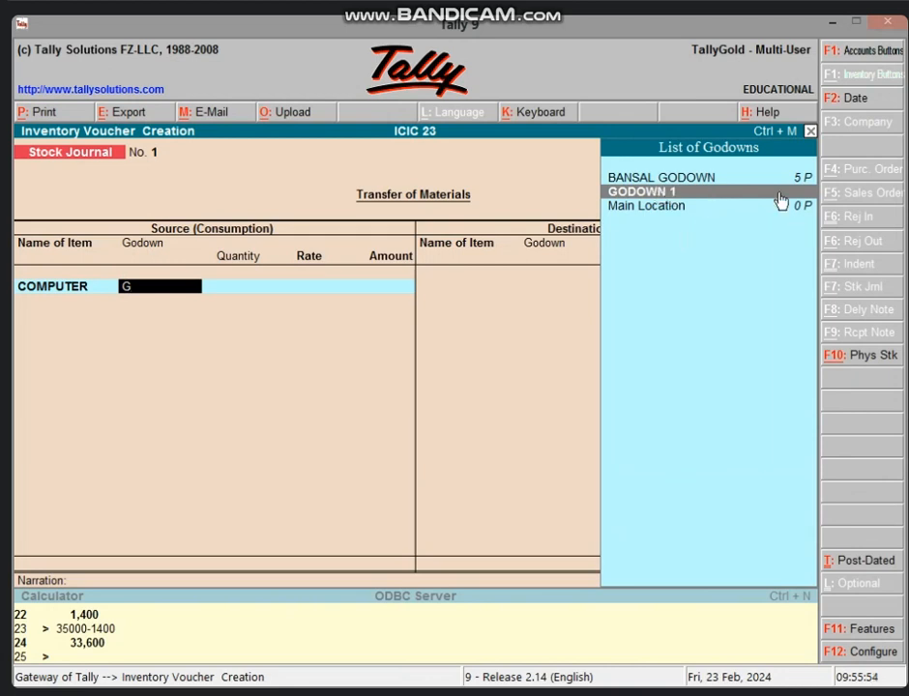
key("Up")
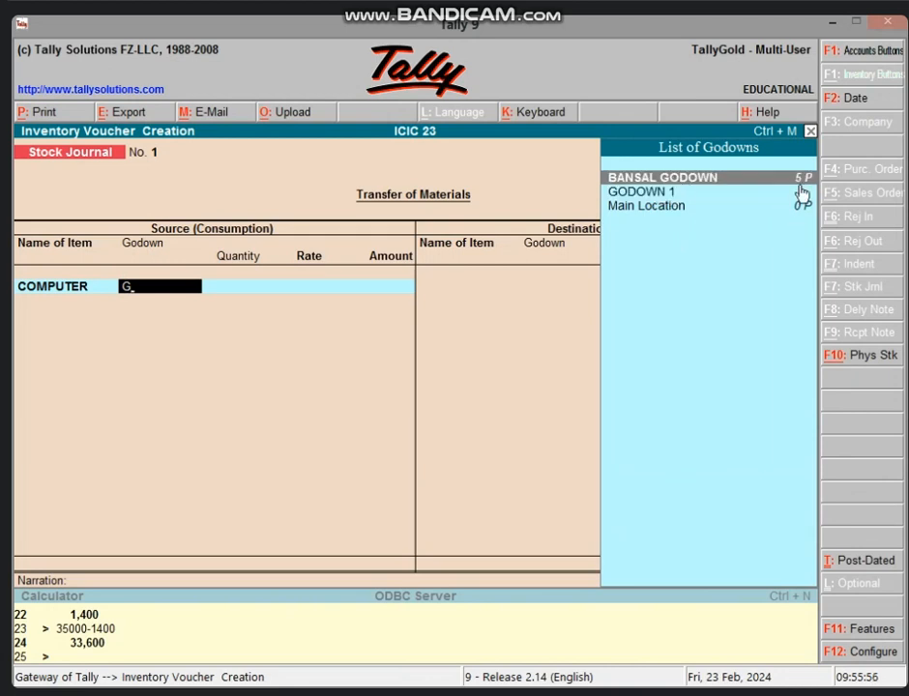
key("Return")
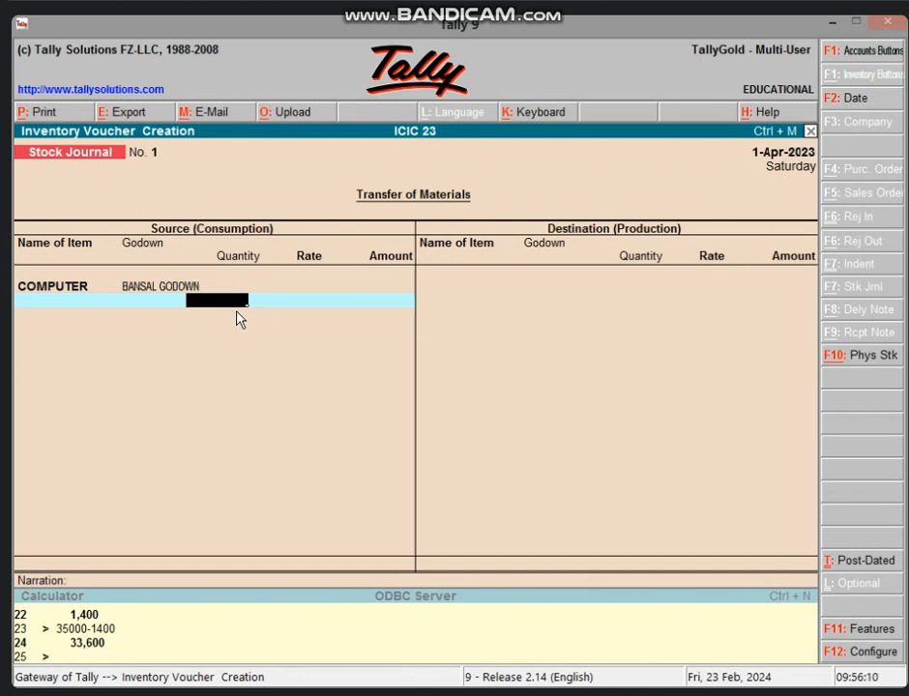
type("5")
key("Return")
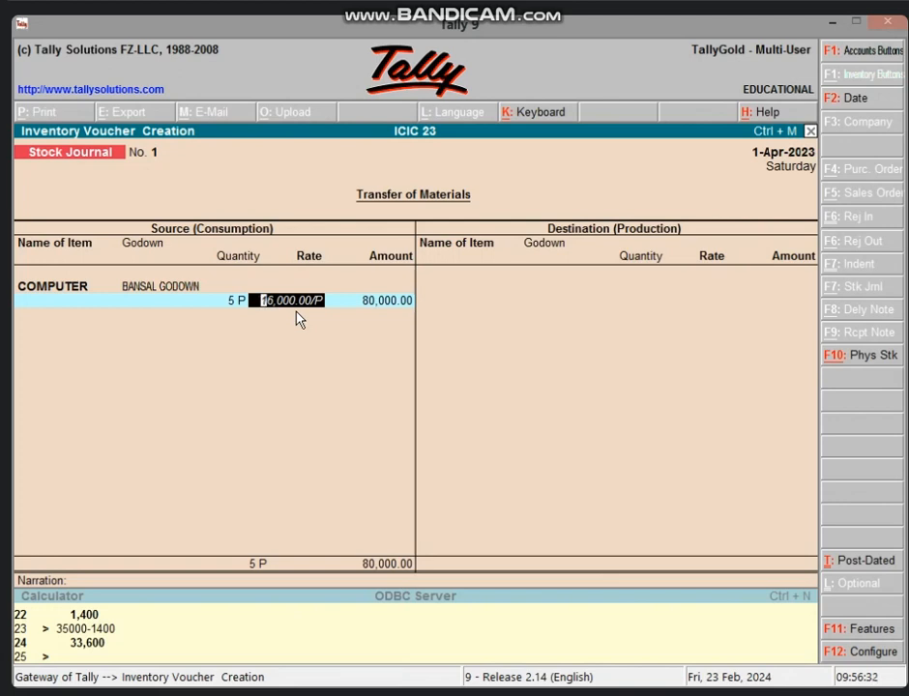
key("Return")
key("Return")
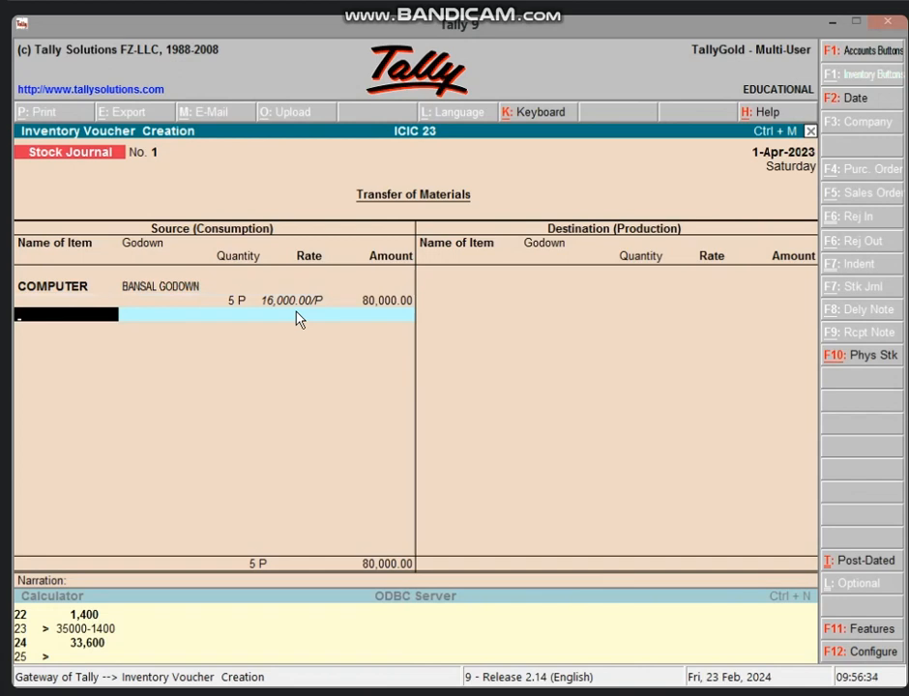
key("Return")
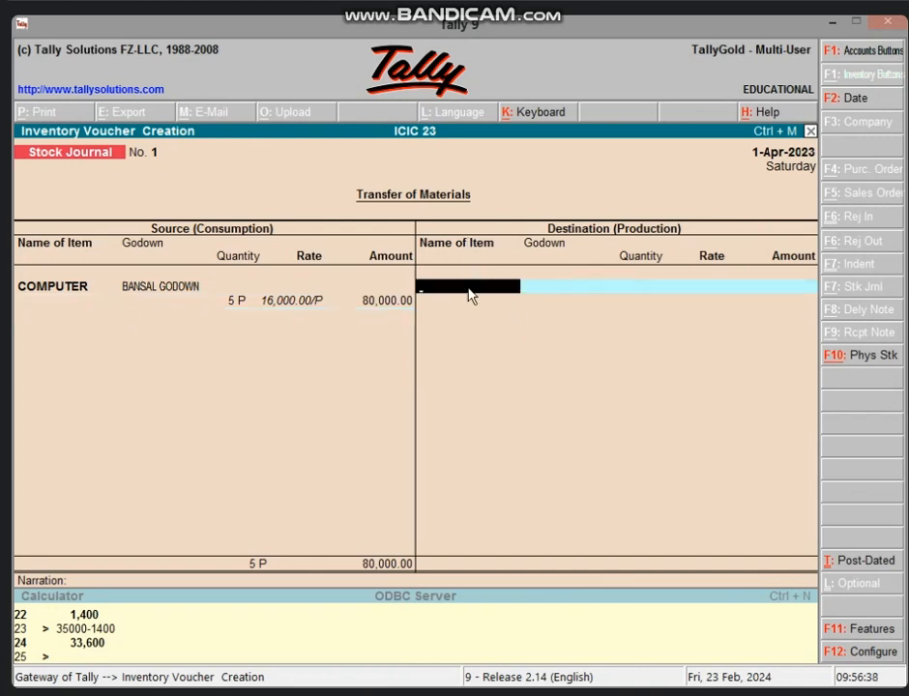
Enter 5 P of COMPUTER to Main Location as the destination of the stock journal, keeping the proposed rate
type("C")
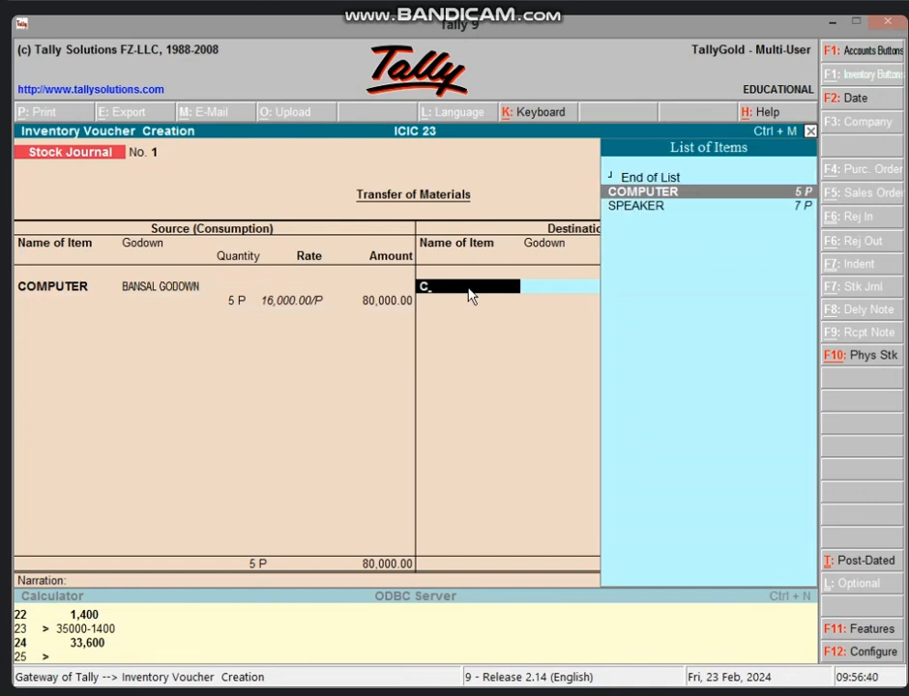
key("Return")
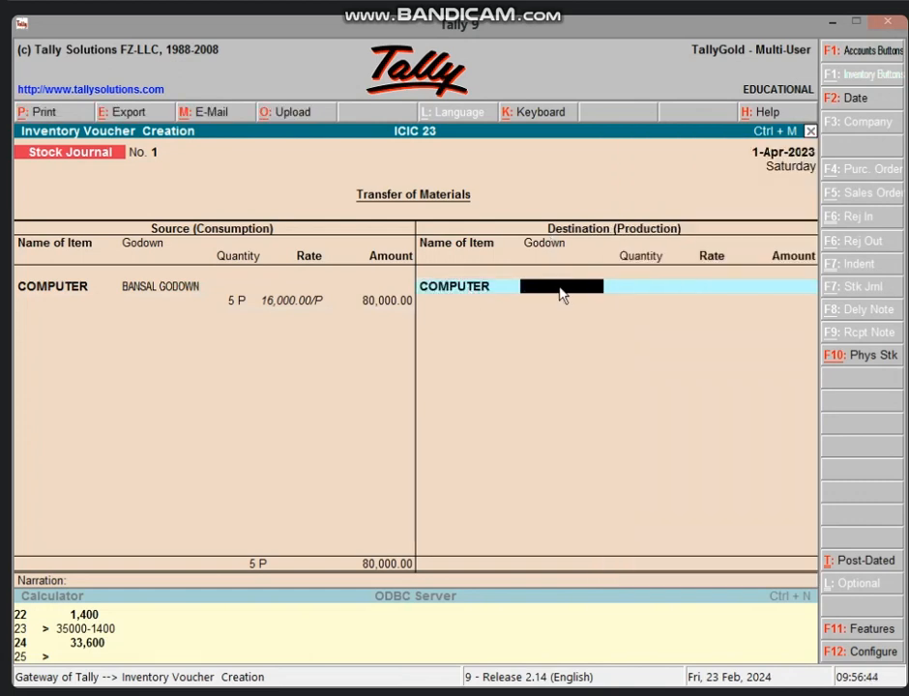
type("M")
key("Return")
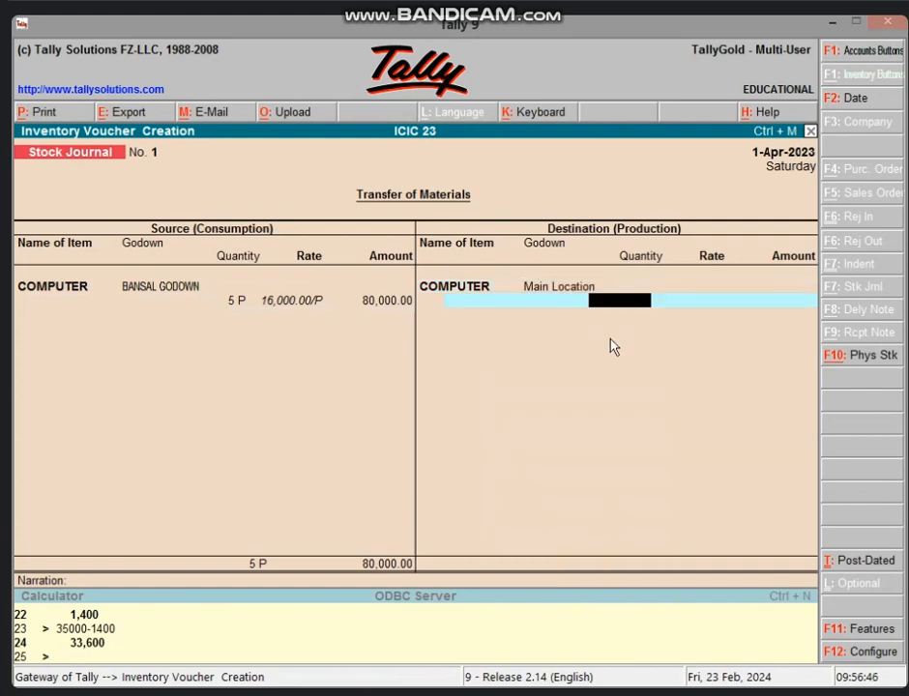
type("5")
key("Return")
key("Return")
key("Return")
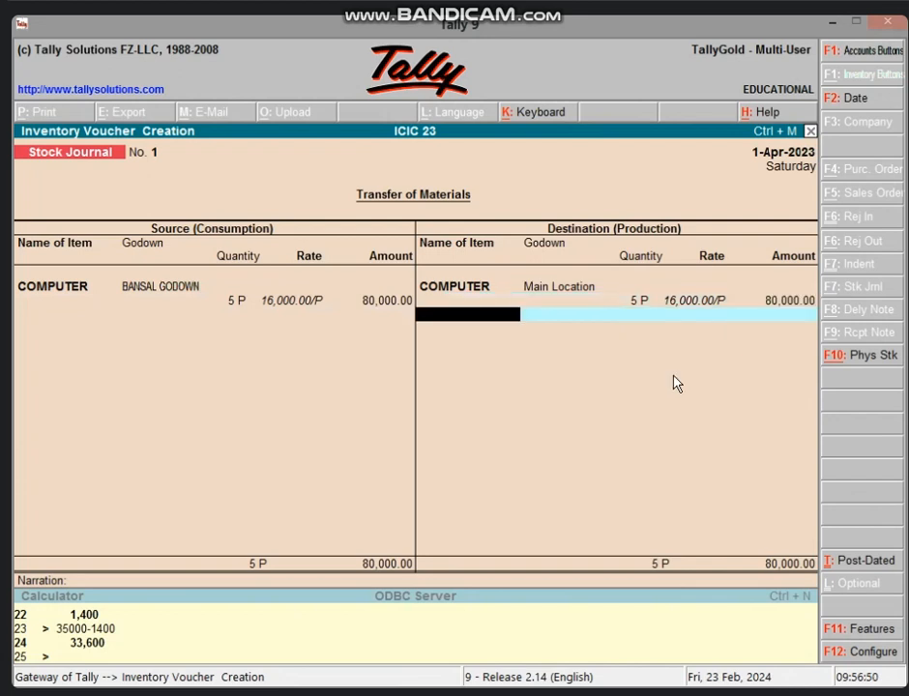
Finish the destination list, save the stock journal without a narration and reopen the saved voucher
key("Return")
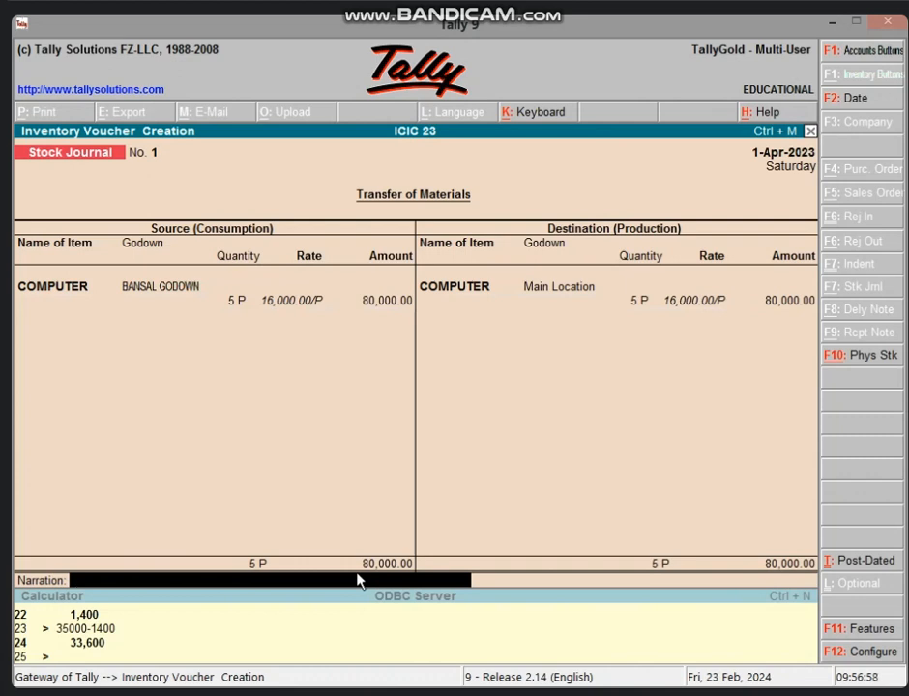
key("Return")
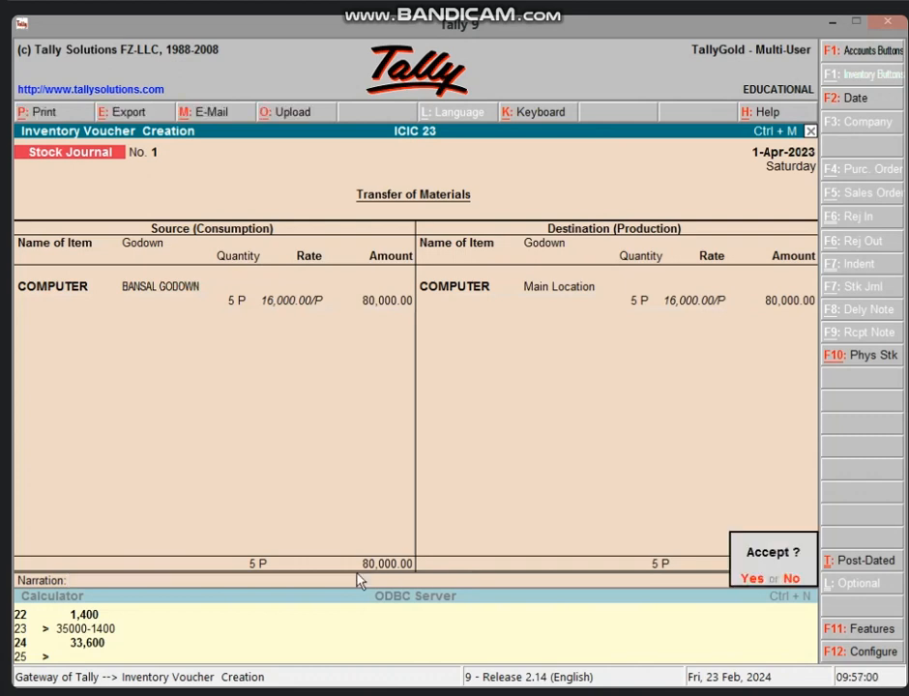
key("Return")
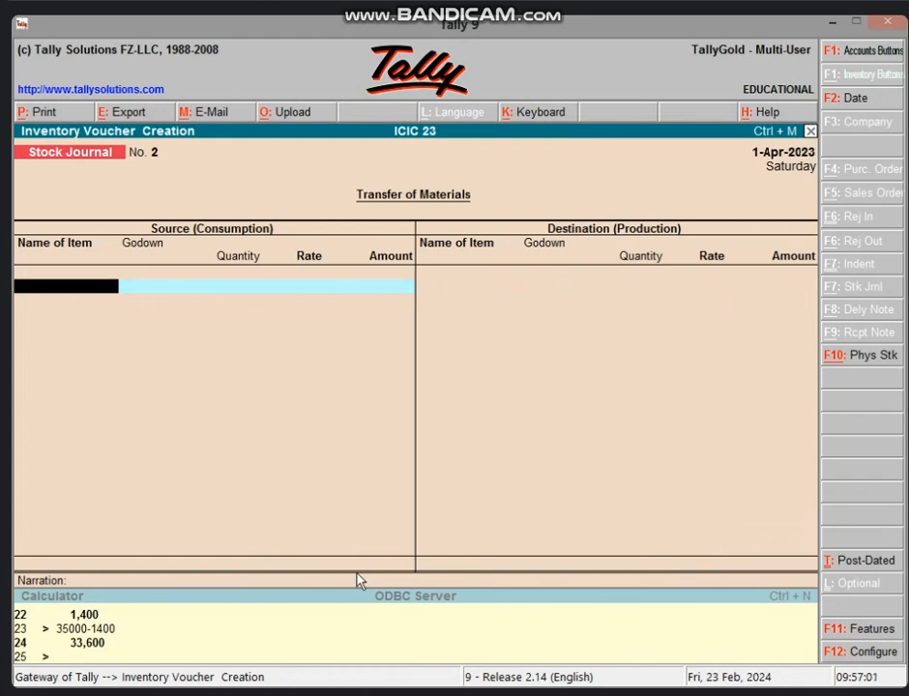
key("Page_Up")
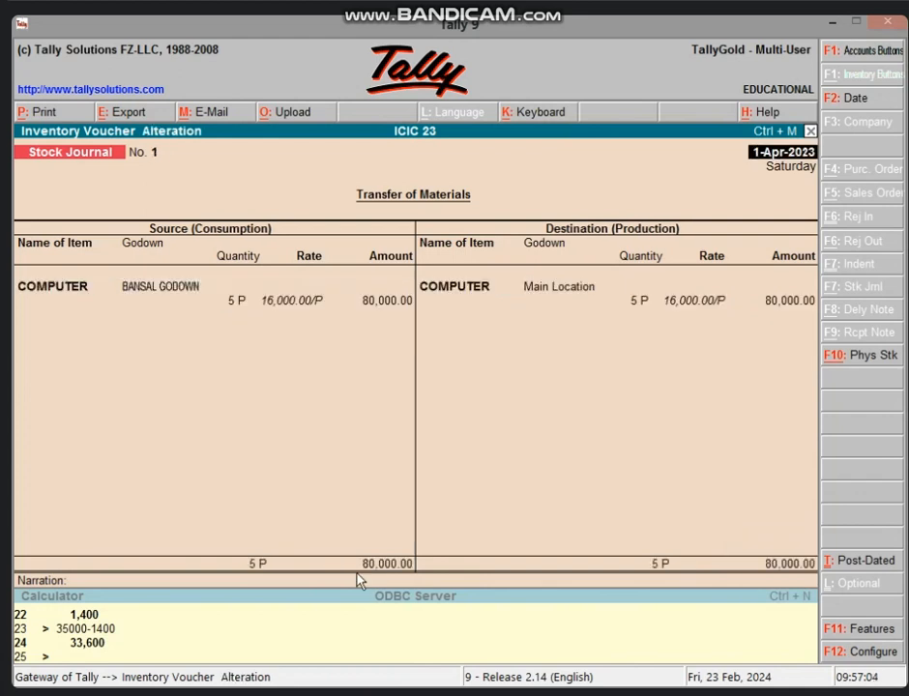